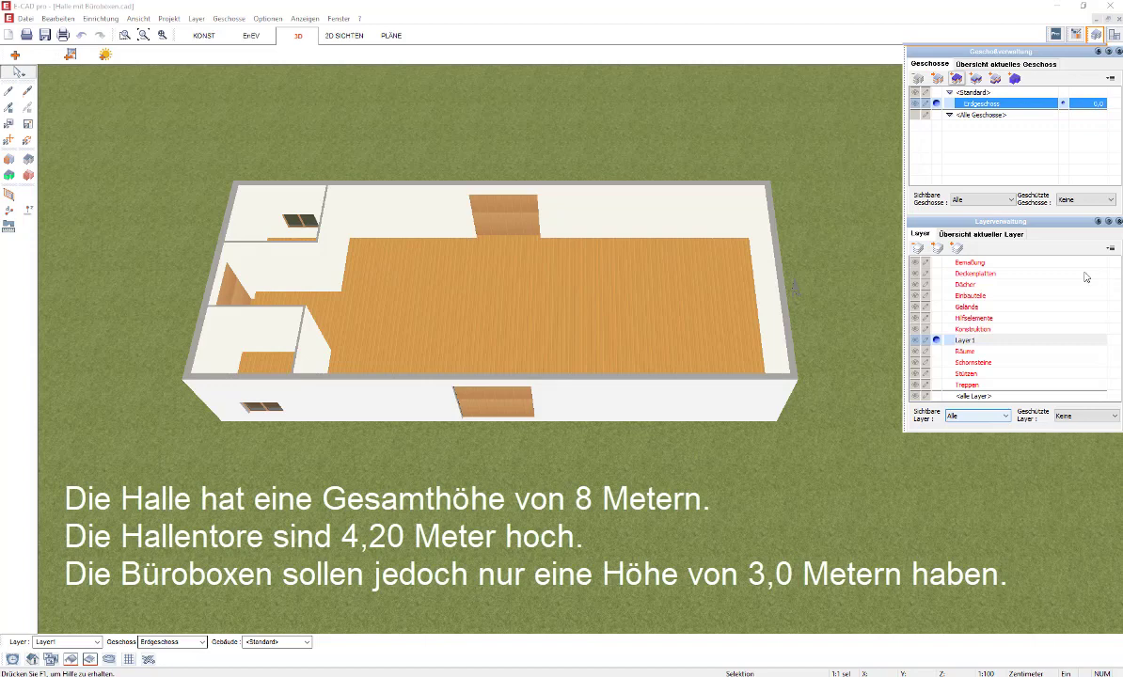
Step: Select the hall Raum 1 and the office boxes Raum 3 and Raum 4 to review them
left_click(576, 311)
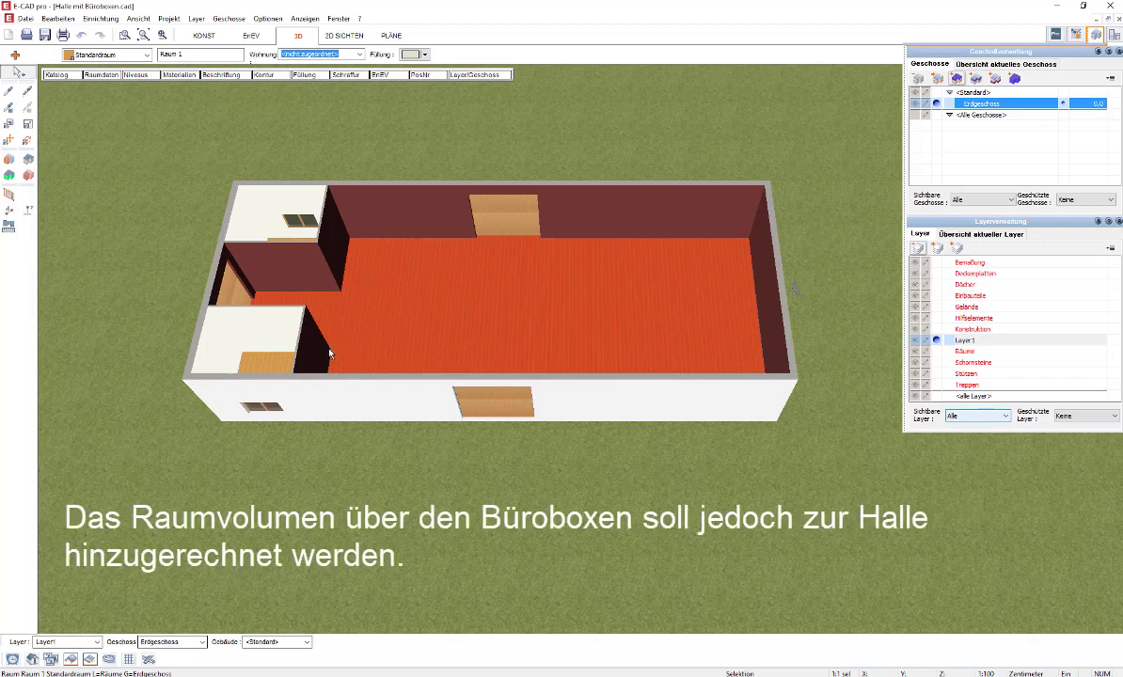
left_click(270, 364)
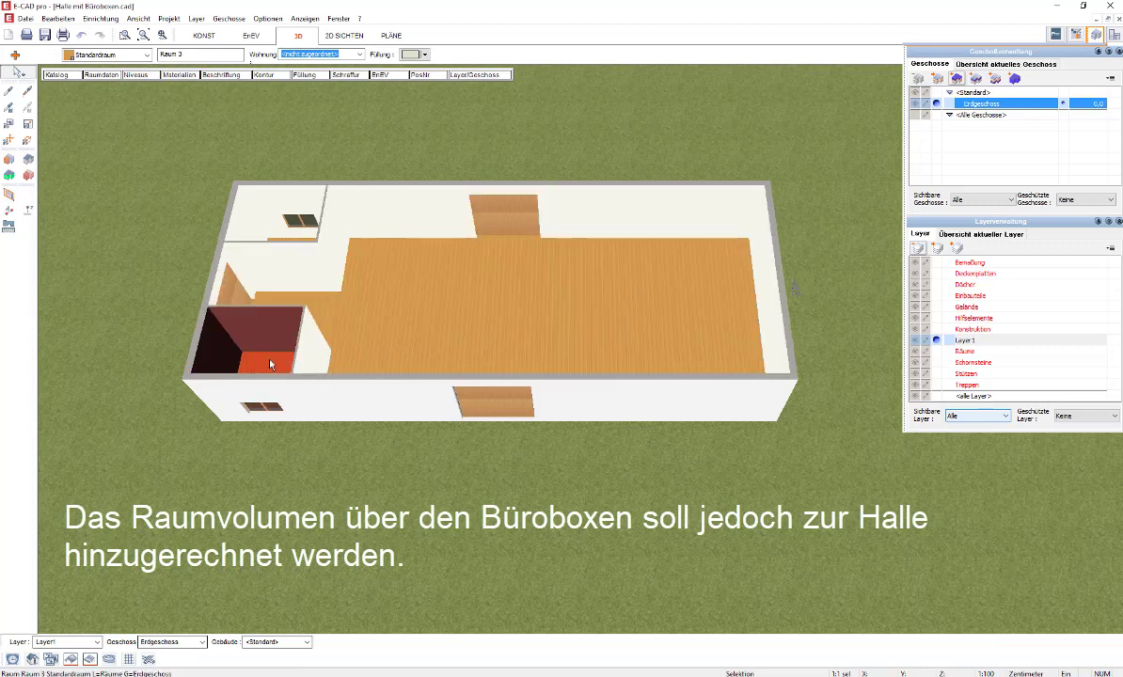
left_click(291, 245)
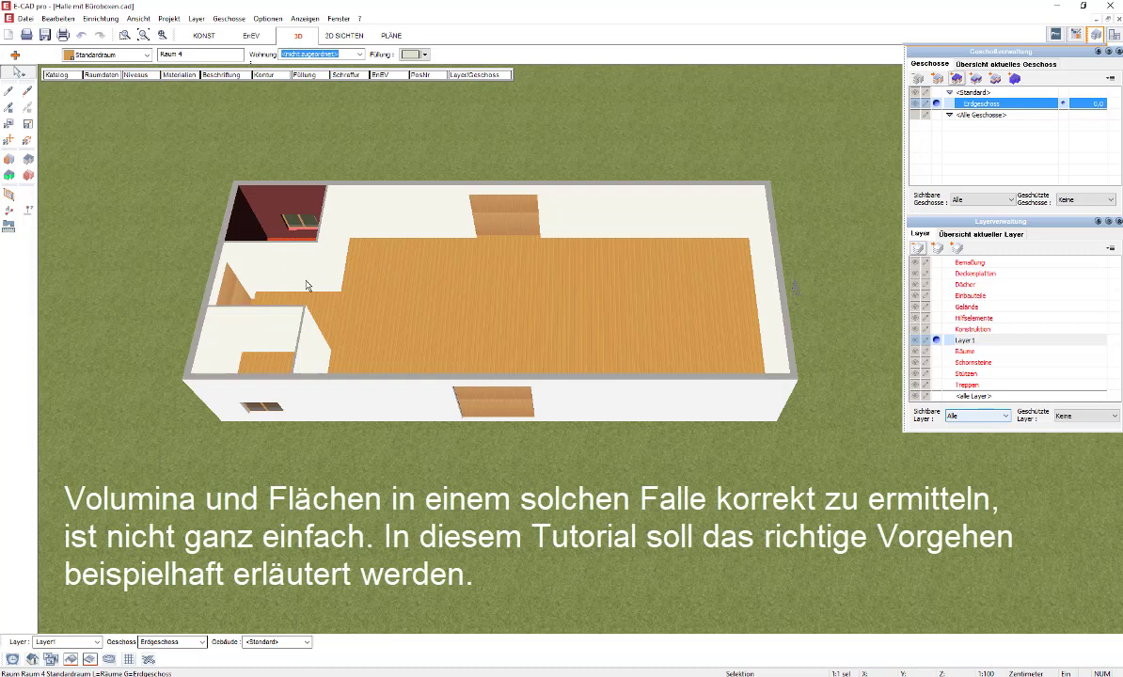
Step: Check the front, back and office-box door sizes, then review the Erdgeschoss storey settings
left_click(524, 414)
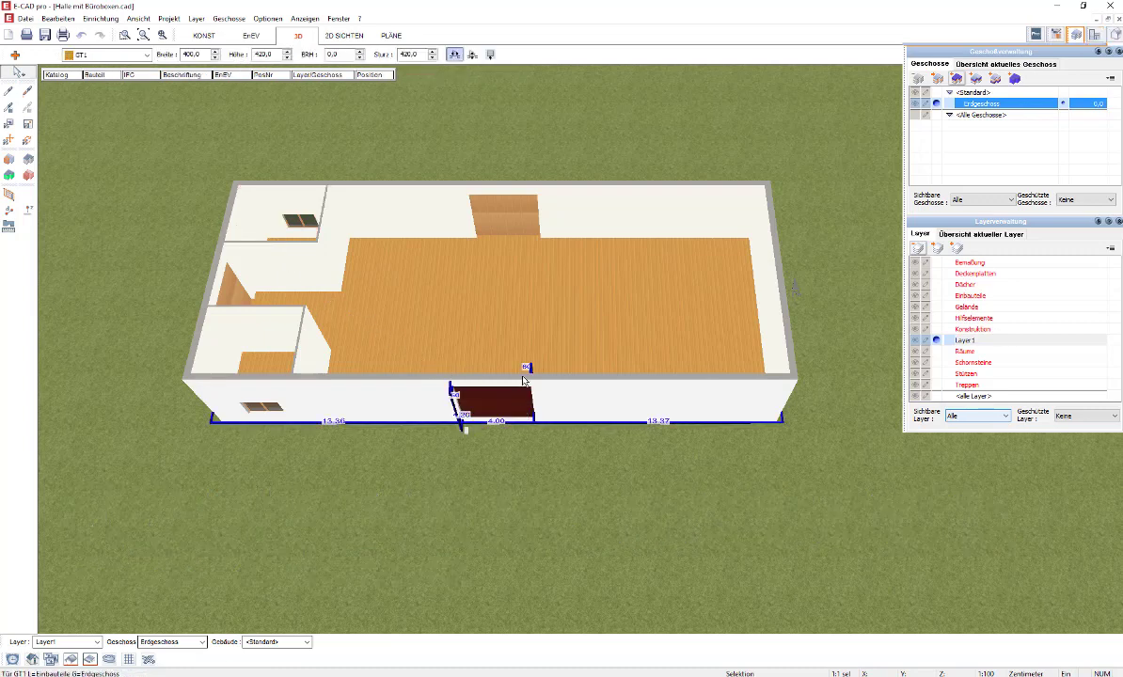
left_click(522, 224)
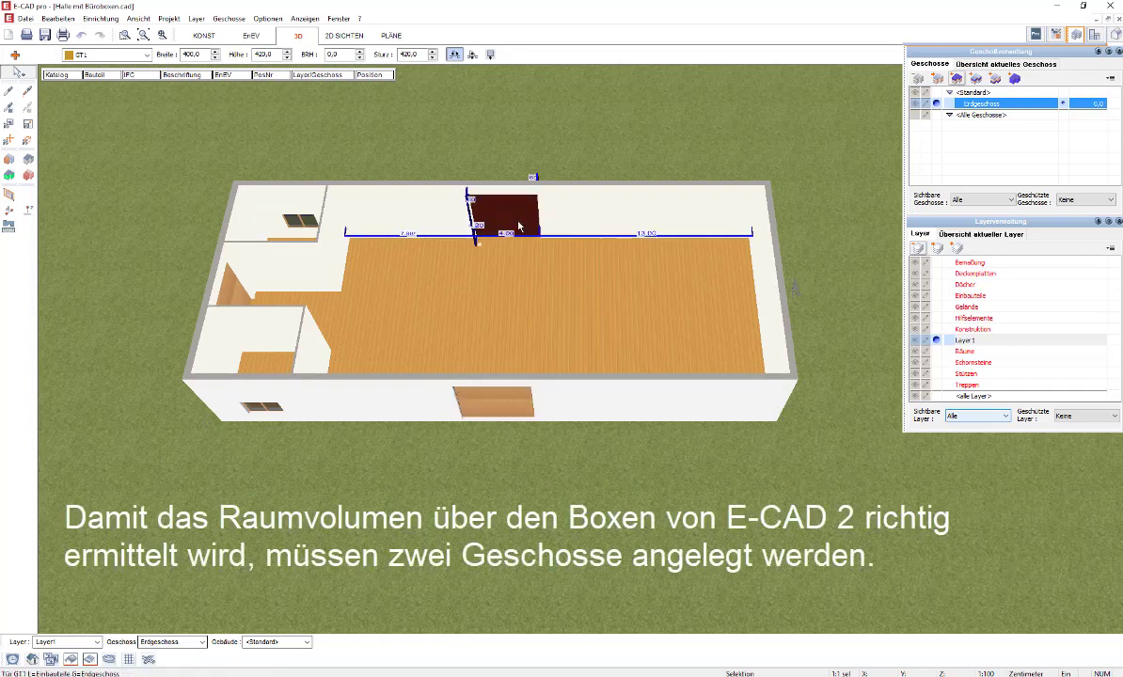
left_click(235, 293)
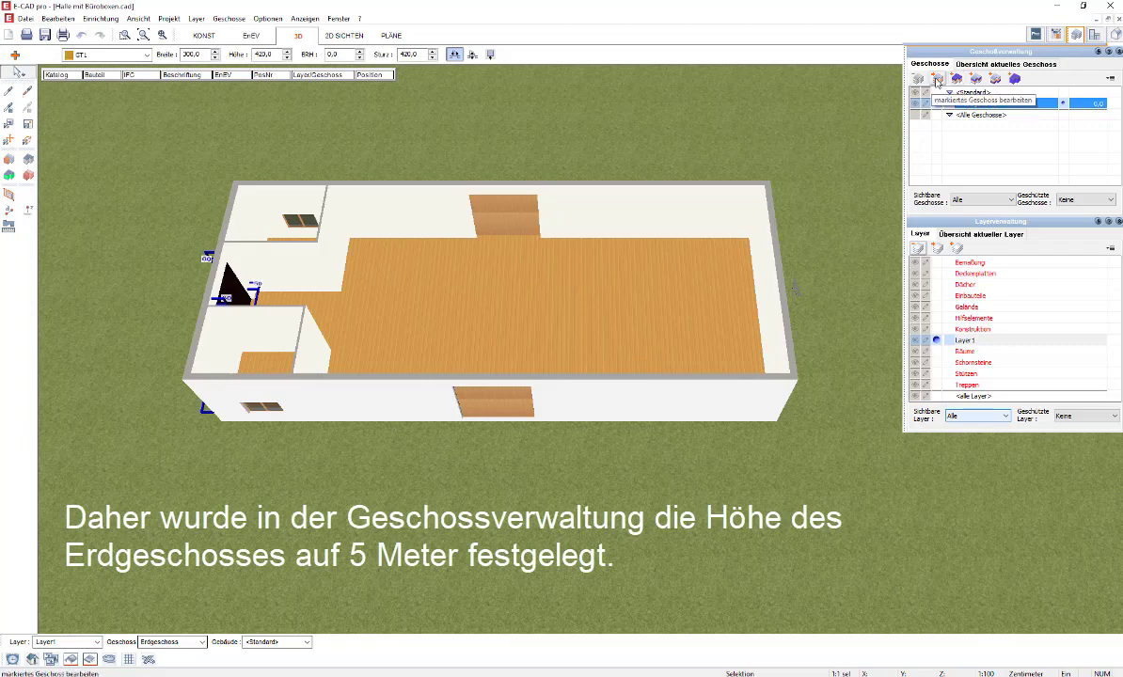
left_click(937, 79)
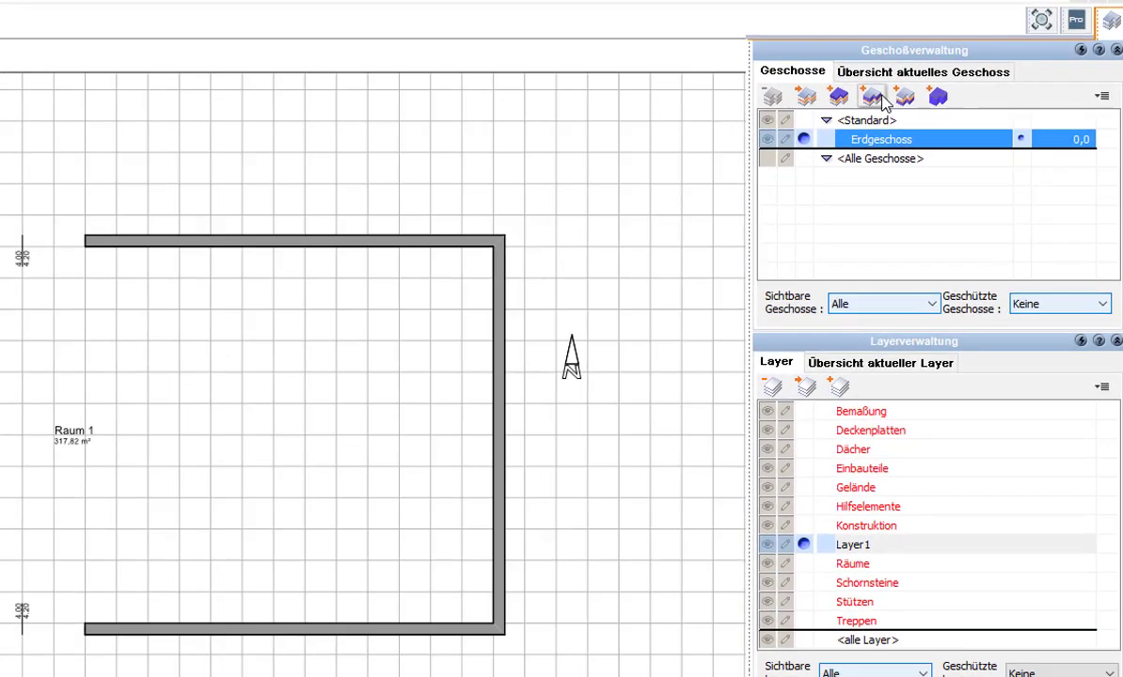
Step: Add a storey above Erdgeschoss named Obergeschoss with a storey height of 300 cm
left_click(875, 98)
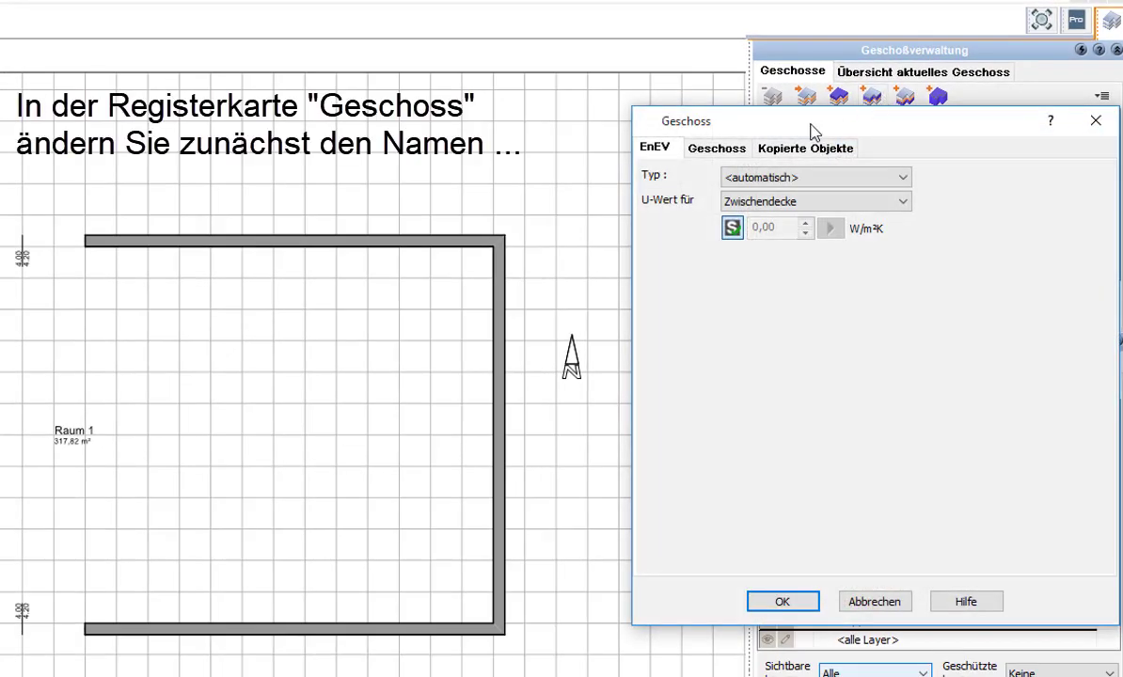
left_click(716, 150)
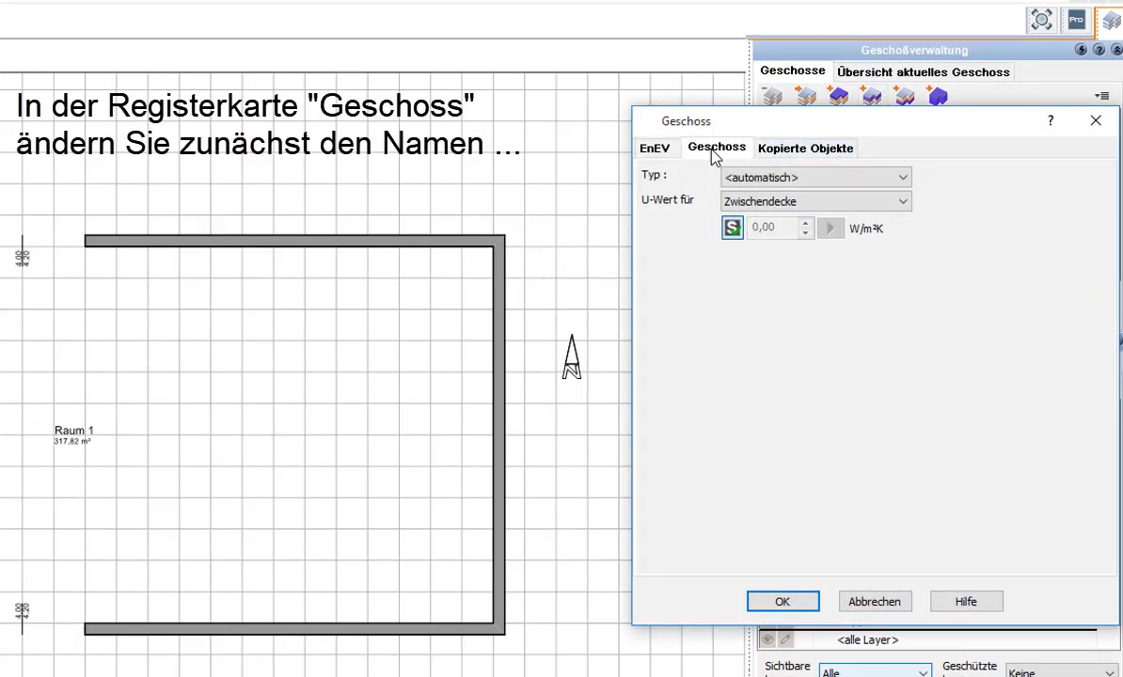
left_click(758, 173)
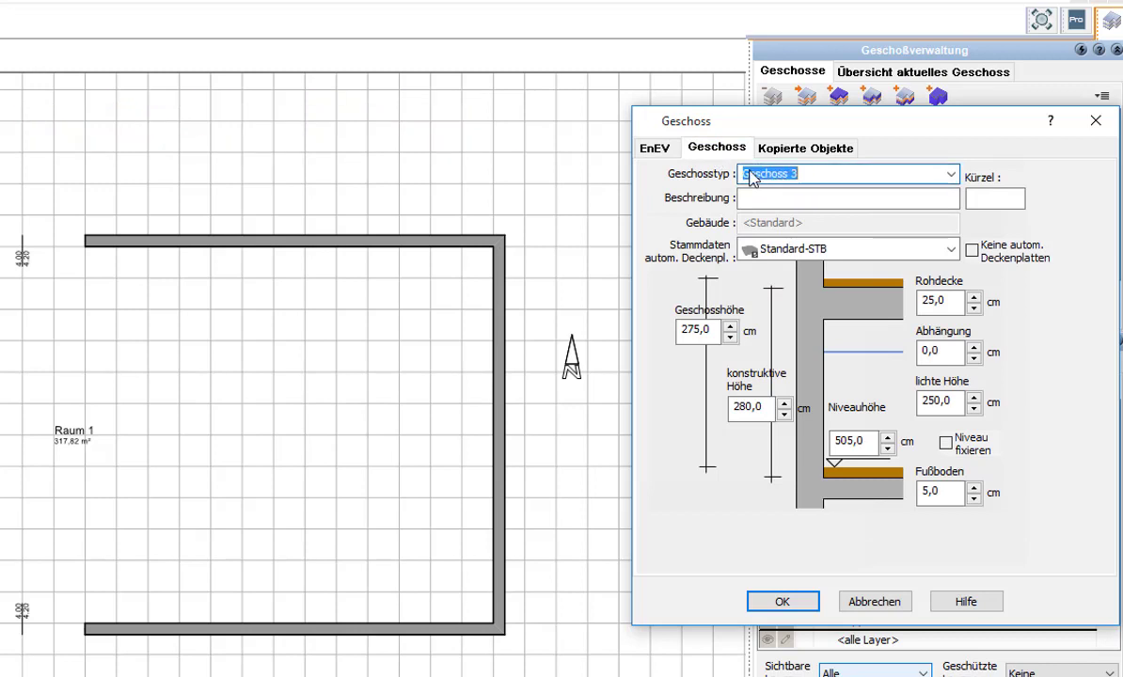
type("Obergesc")
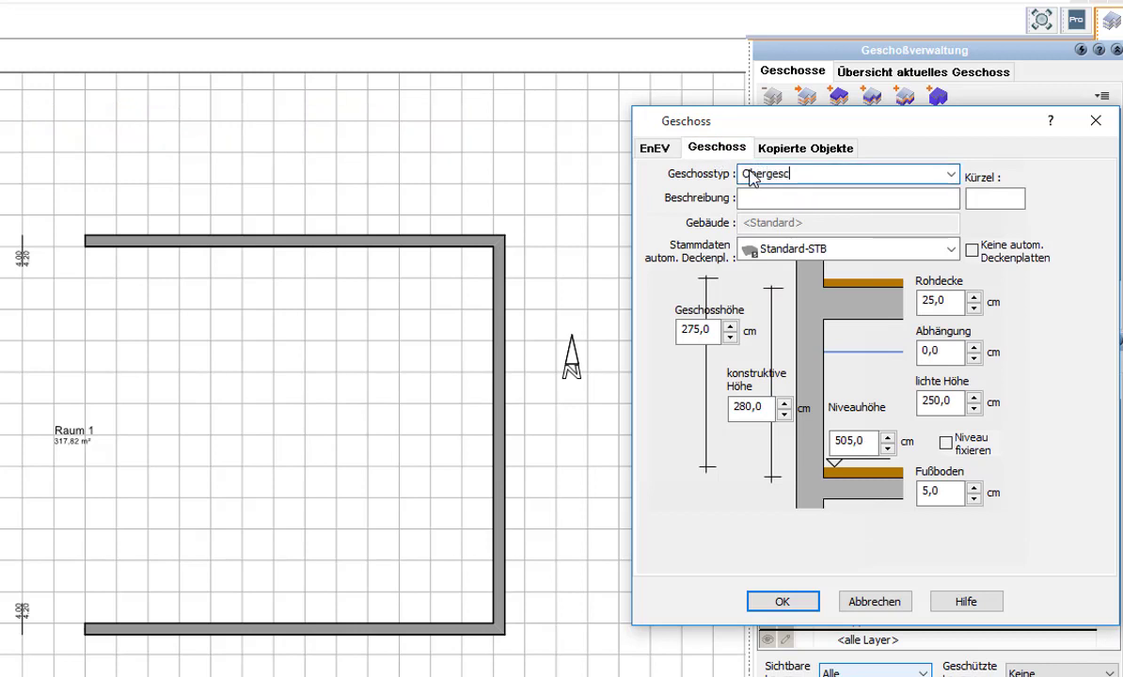
type("hoss")
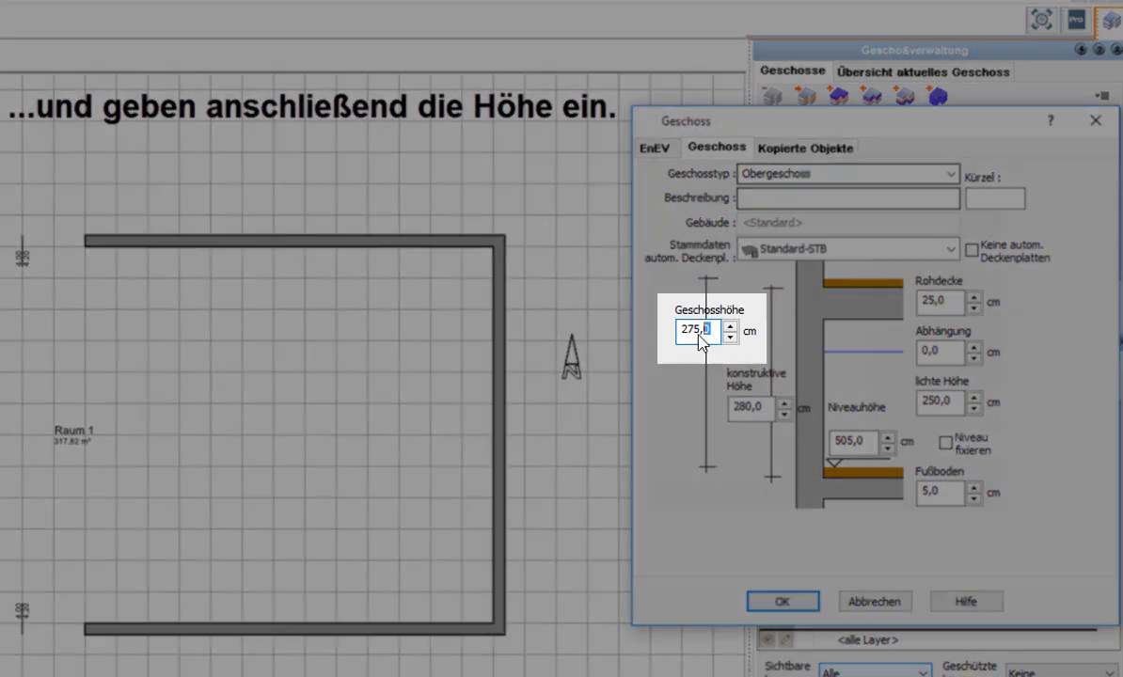
left_click_drag(713, 331, 661, 339)
type("300")
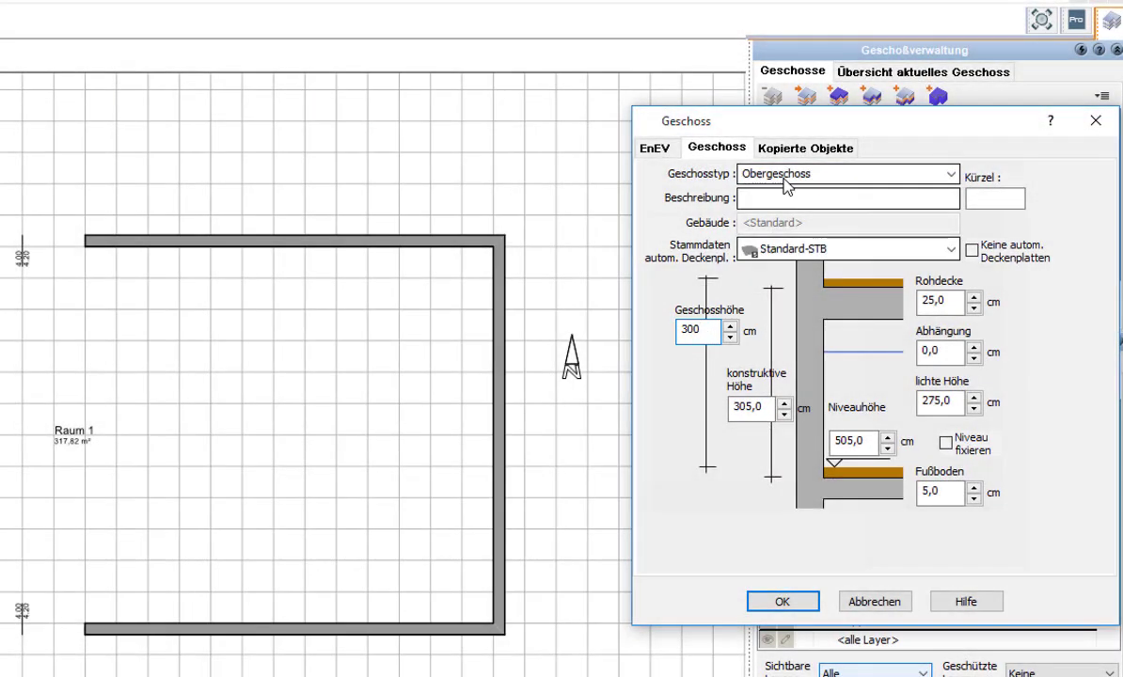
Step: Copy only the outer walls ('Nur Aussenwände') and confirm, creating Obergeschoss with Raum 5
left_click(852, 150)
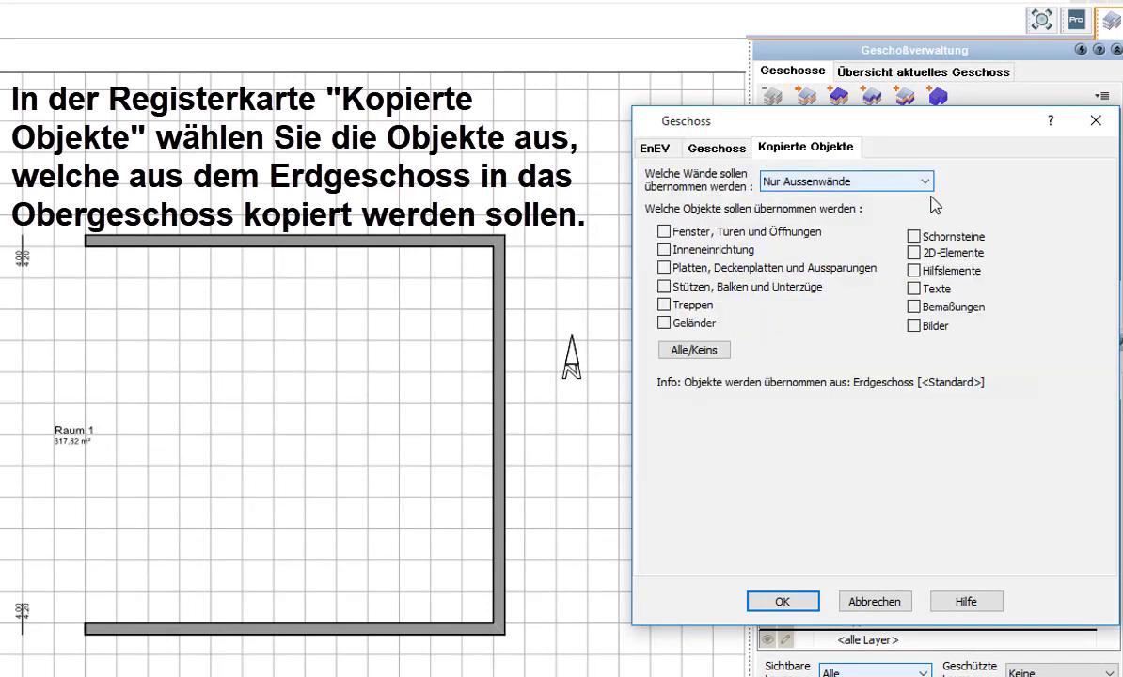
left_click(926, 183)
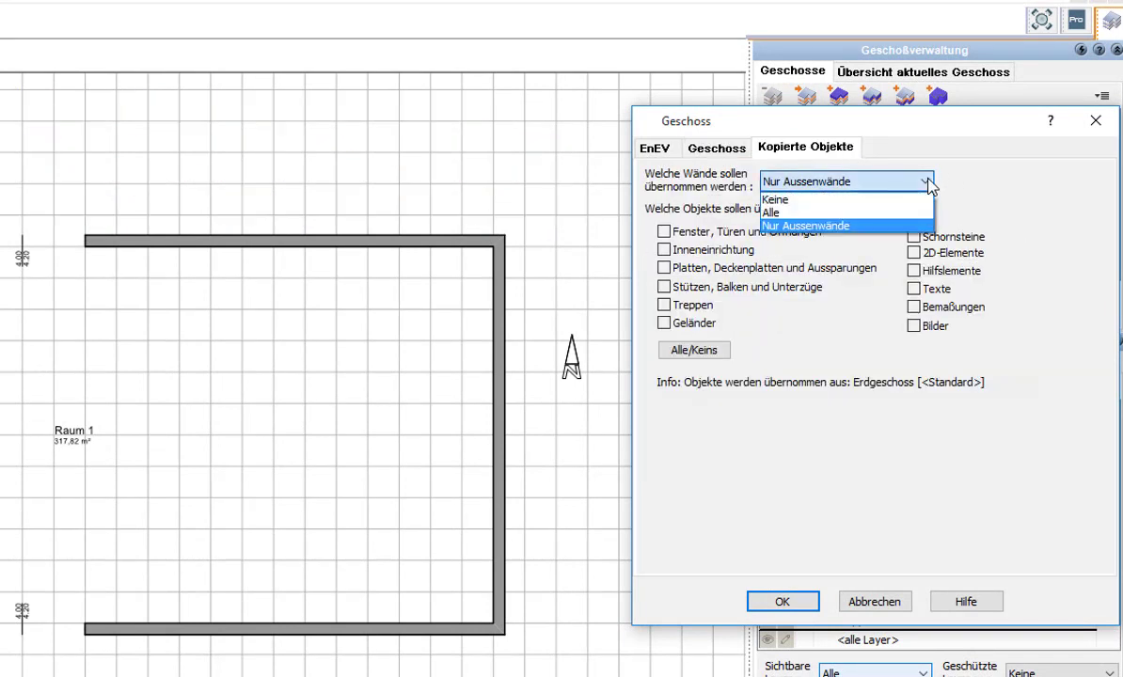
left_click(928, 228)
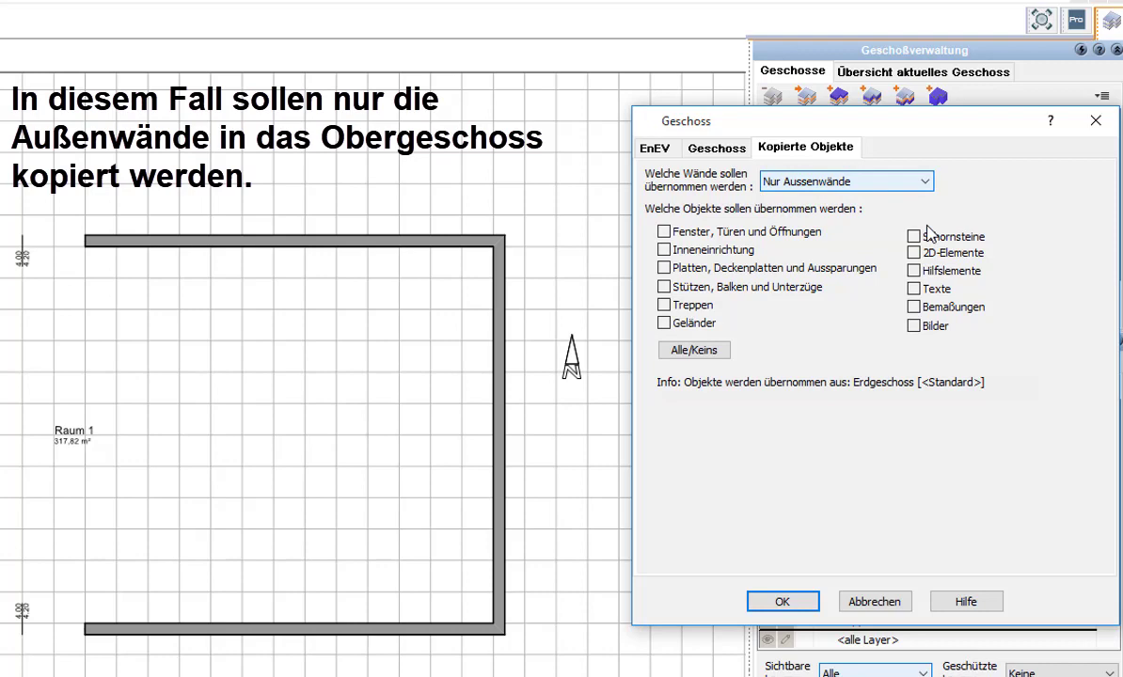
left_click(783, 602)
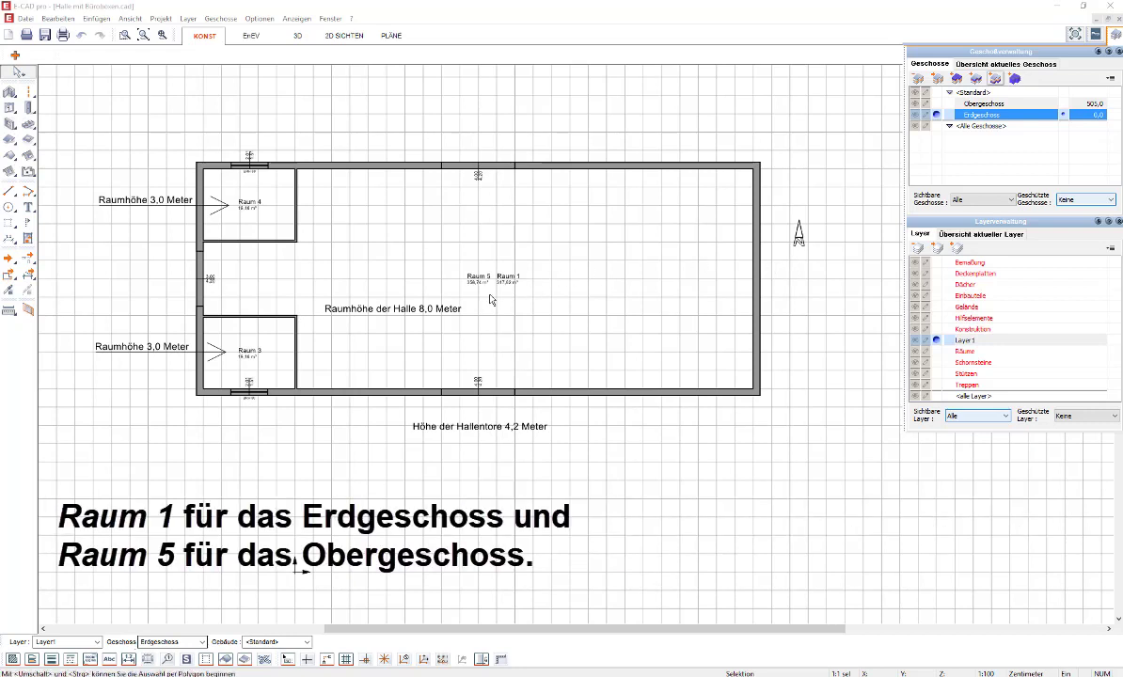
Step: Zoom into the plan and set Sichtbare Geschosse to 'Aktives' to hide the upper storey
scroll(489, 299, "up", 2)
scroll(490, 299, "up", 2)
scroll(492, 299, "up", 2)
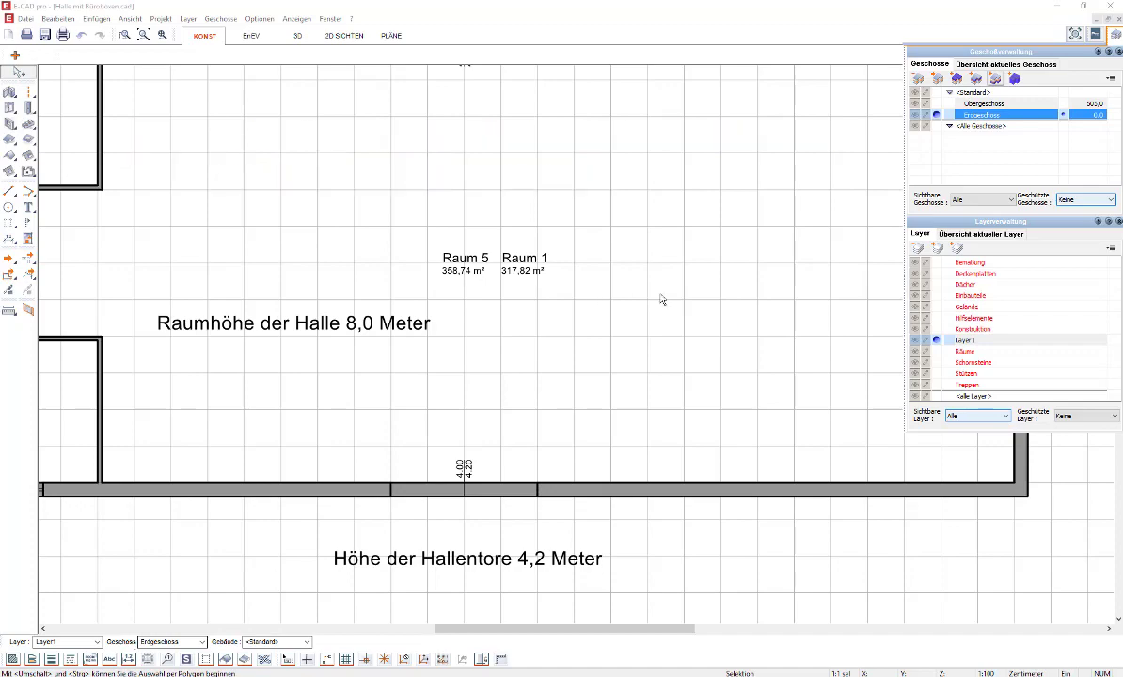
left_click(1012, 200)
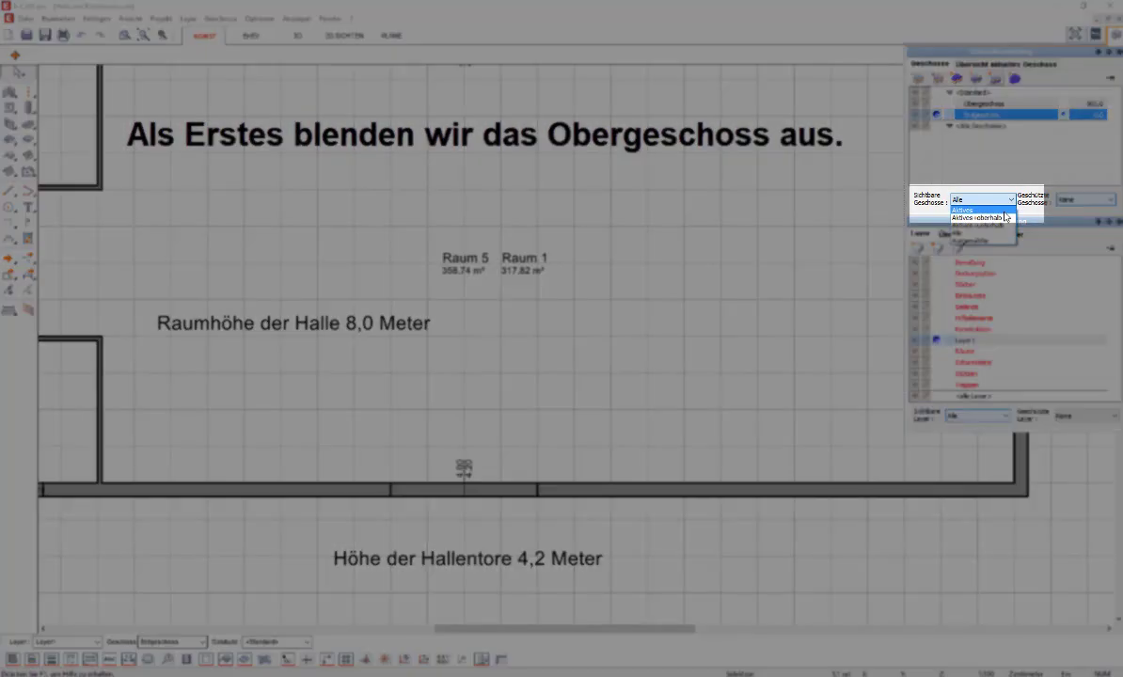
left_click(1003, 212)
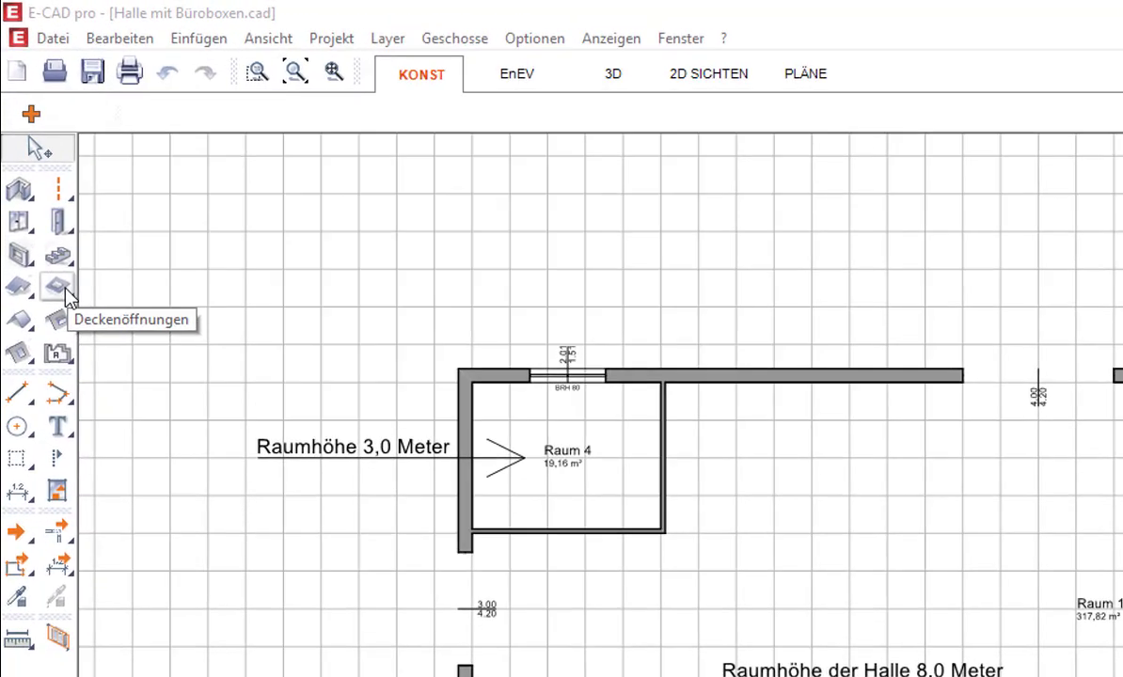
Step: Choose the Deckenaussparung (Polygon) ceiling opening and enable 'Räume zusammenfassen'
left_click(62, 287)
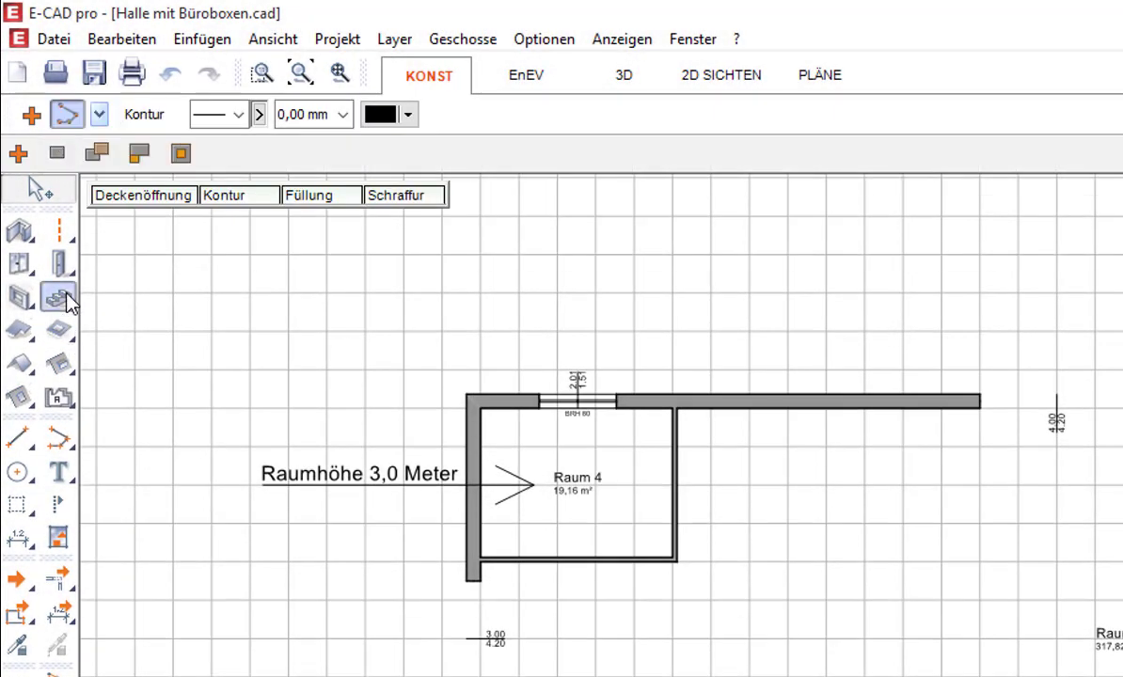
left_click(66, 299)
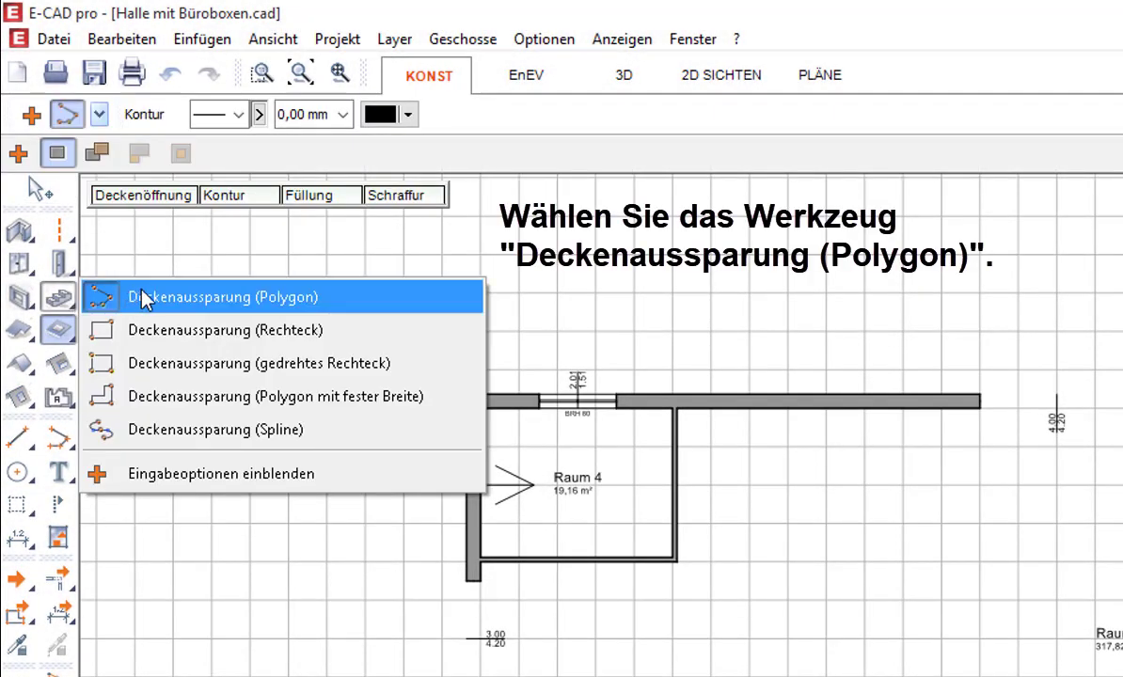
left_click(381, 306)
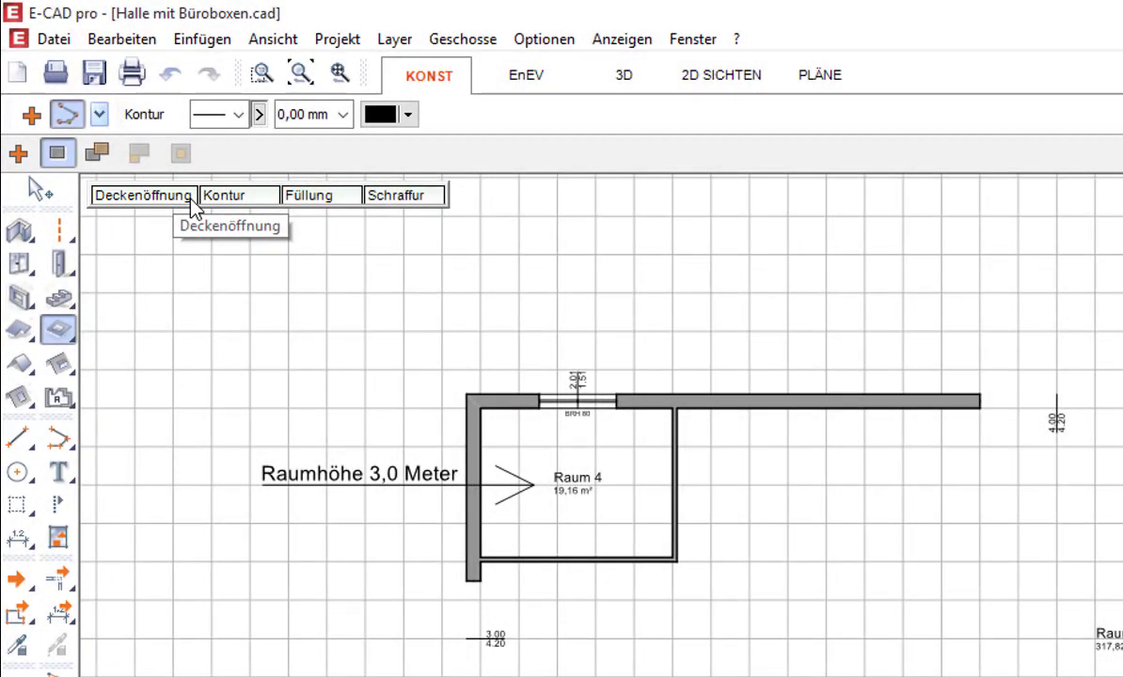
left_click(189, 202)
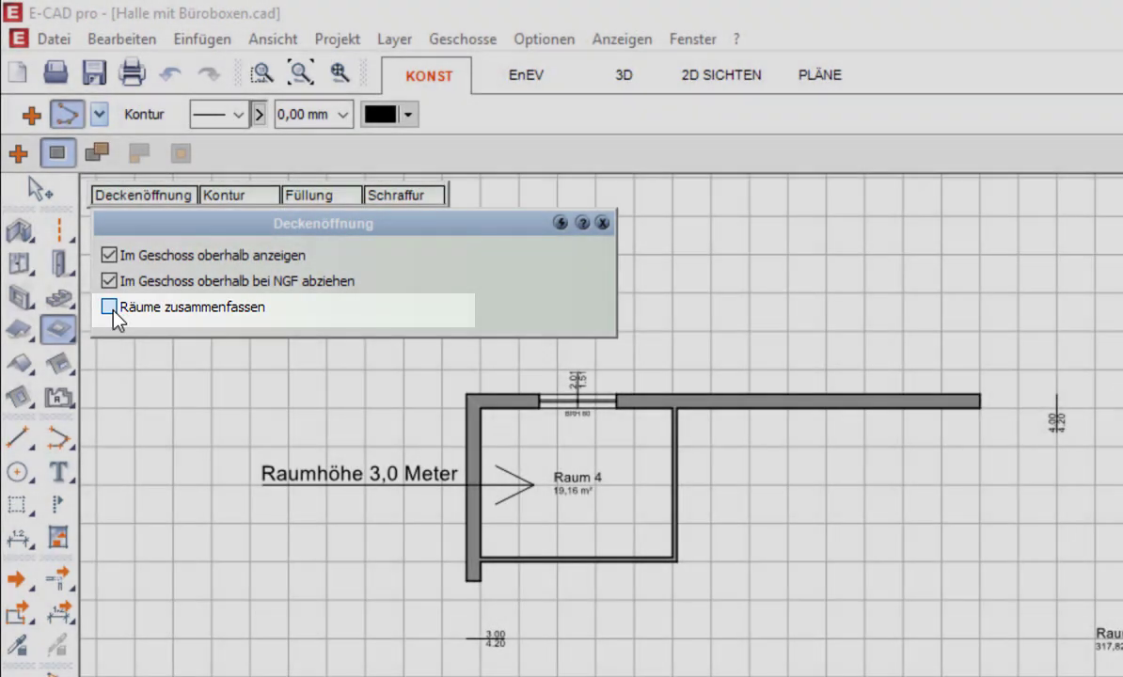
left_click(110, 309)
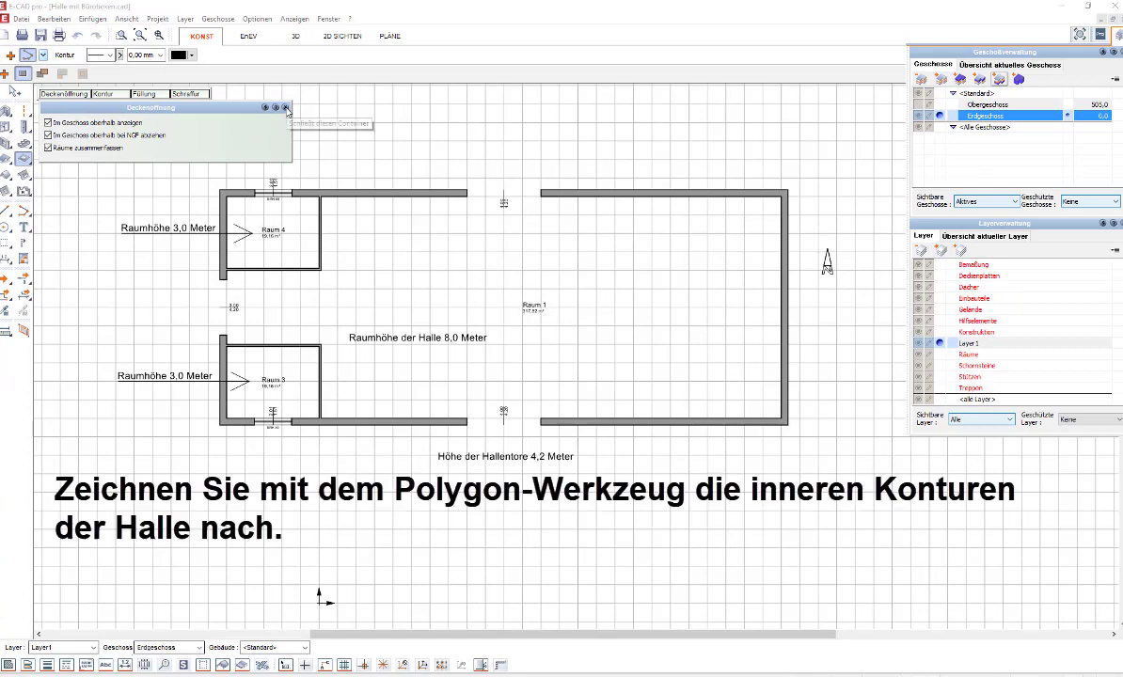
Step: Trace the outline from Raum 4's back-wall corner to the hall's bottom-right and Raum 3's front corner
left_click(287, 108)
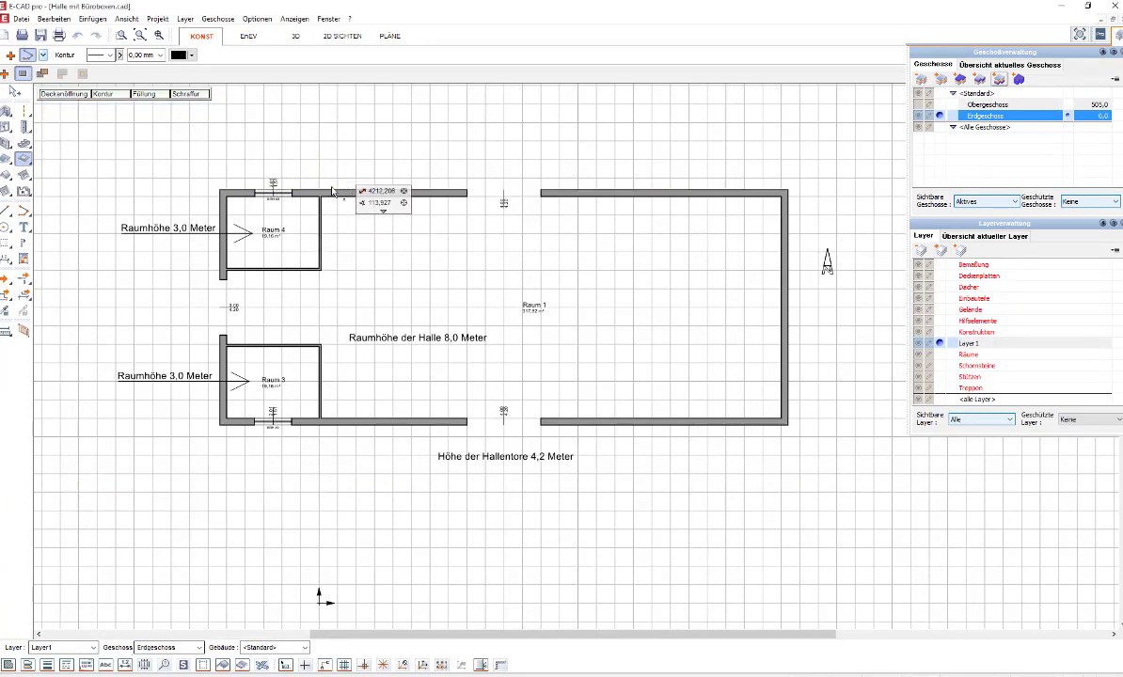
scroll(331, 190, "up", 2)
scroll(324, 194, "up", 1)
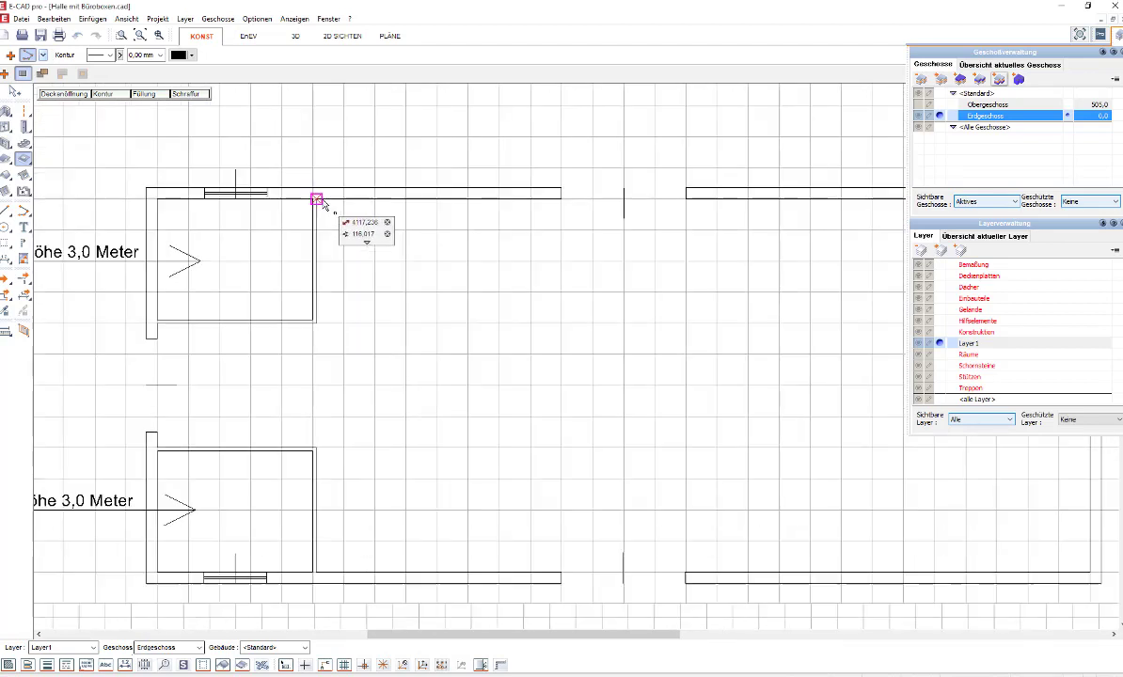
scroll(317, 201, "up", 2)
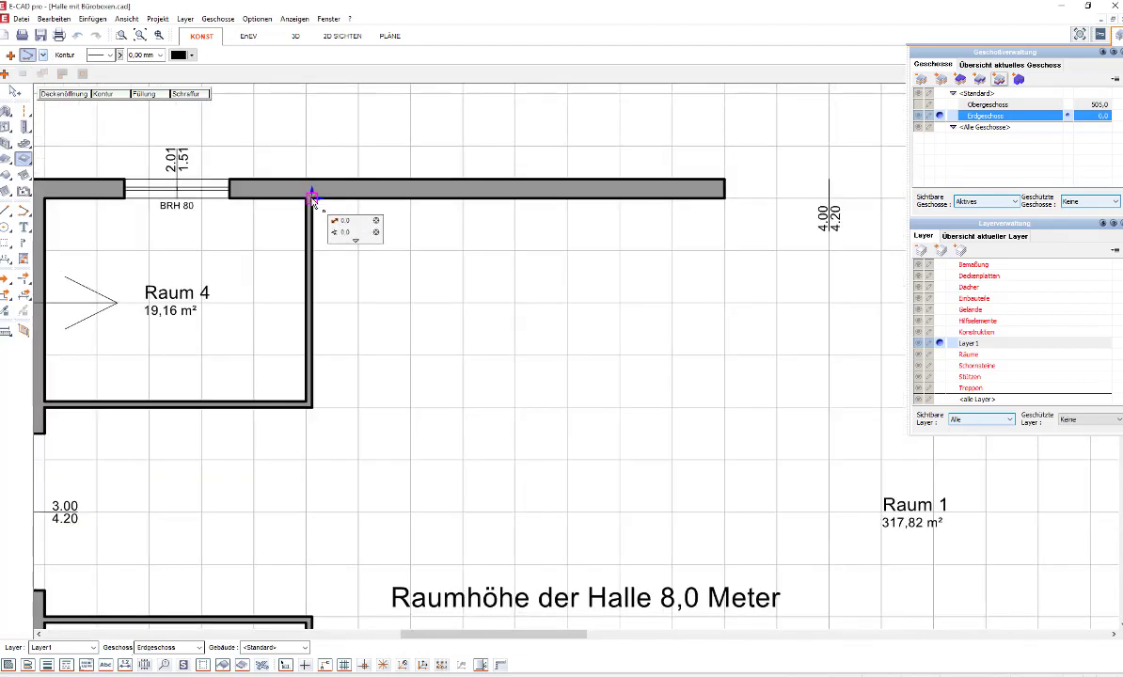
left_click(312, 200)
scroll(200, 225, "down", 1)
scroll(199, 228, "down", 2)
scroll(198, 227, "down", 1)
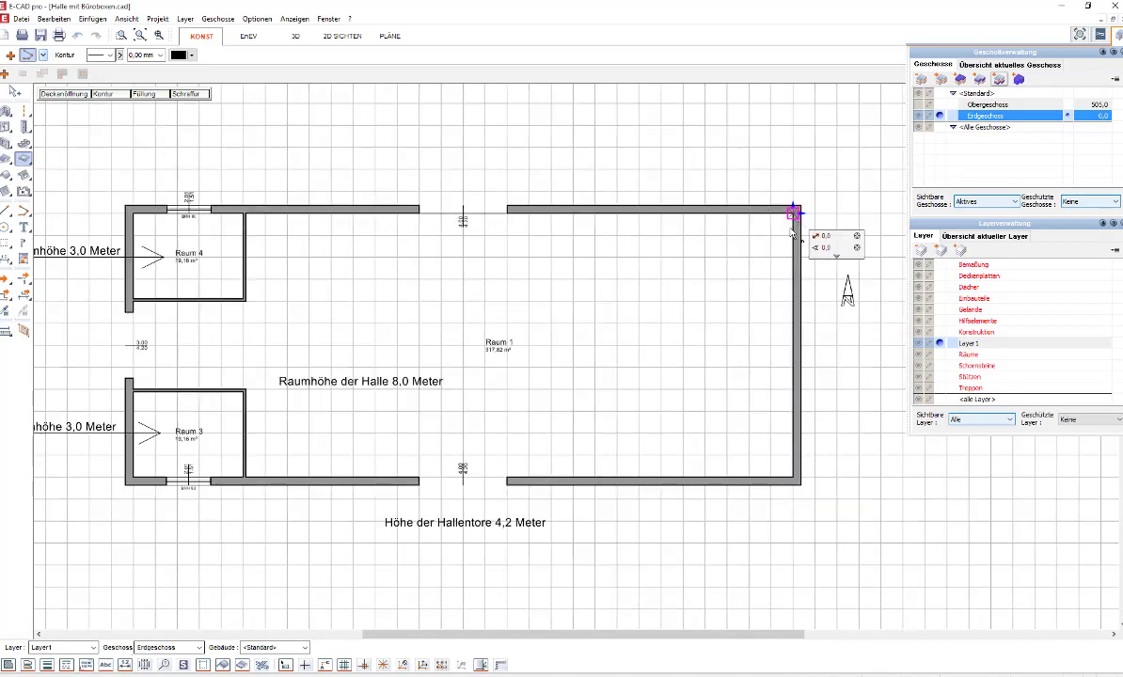
left_click(793, 476)
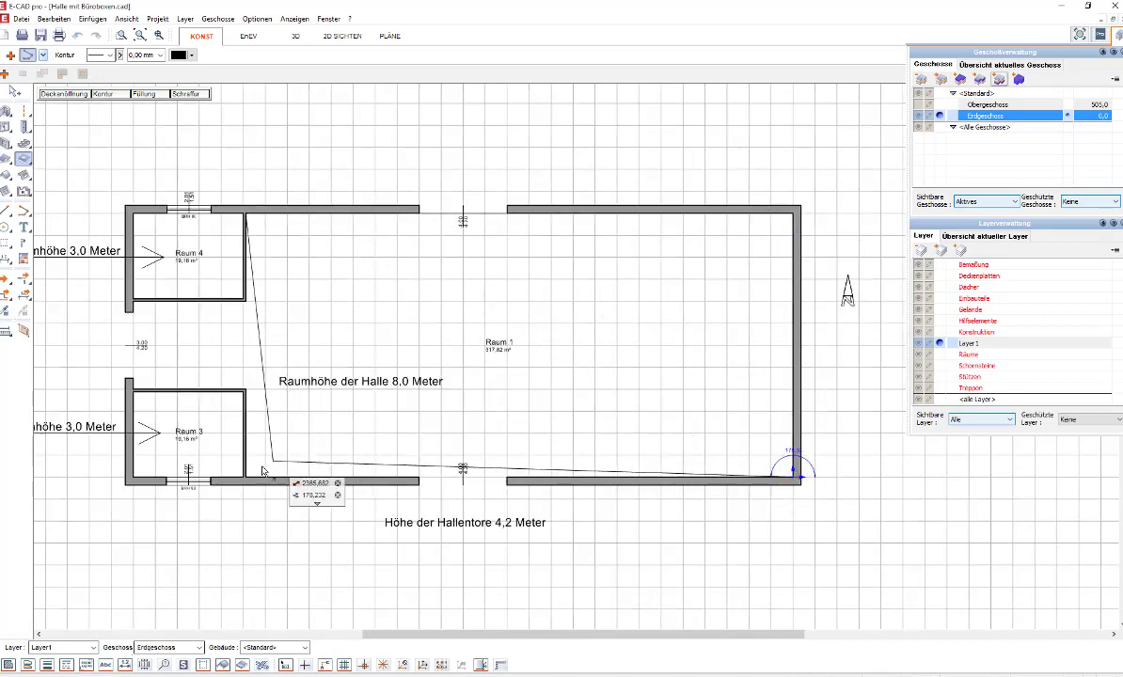
scroll(247, 475, "up", 2)
scroll(252, 478, "up", 2)
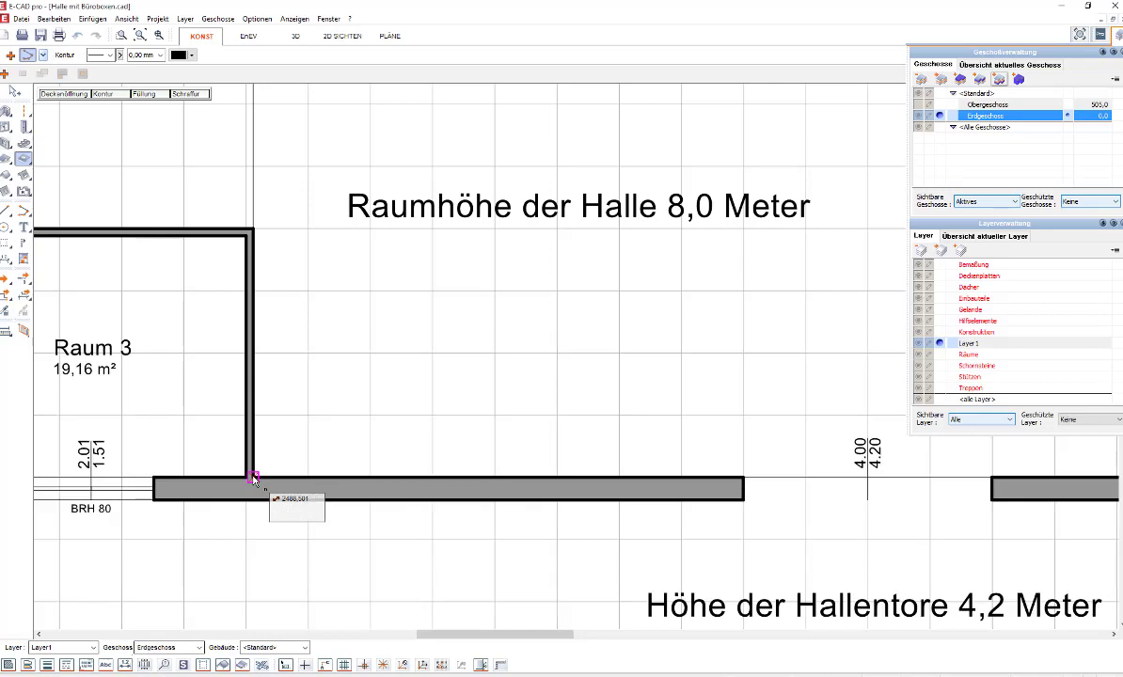
left_click(252, 477)
Step: Continue along the office boxes' corners at the hall's left end to close the outline
left_click(252, 229)
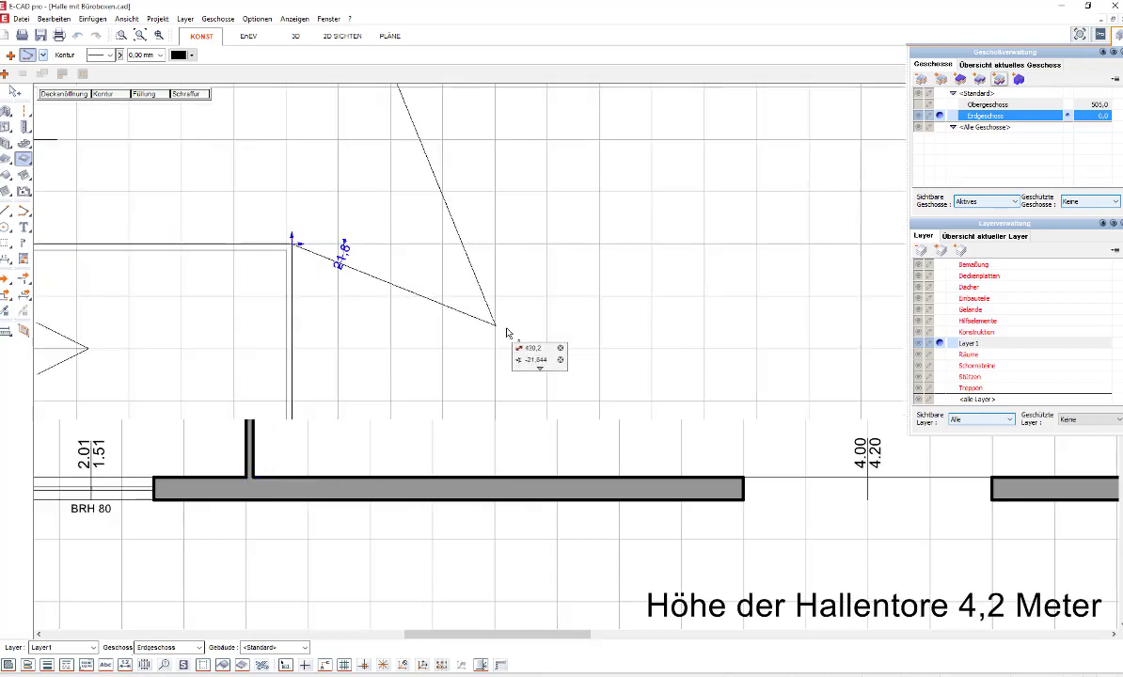
scroll(501, 326, "down", 2)
left_click(164, 270)
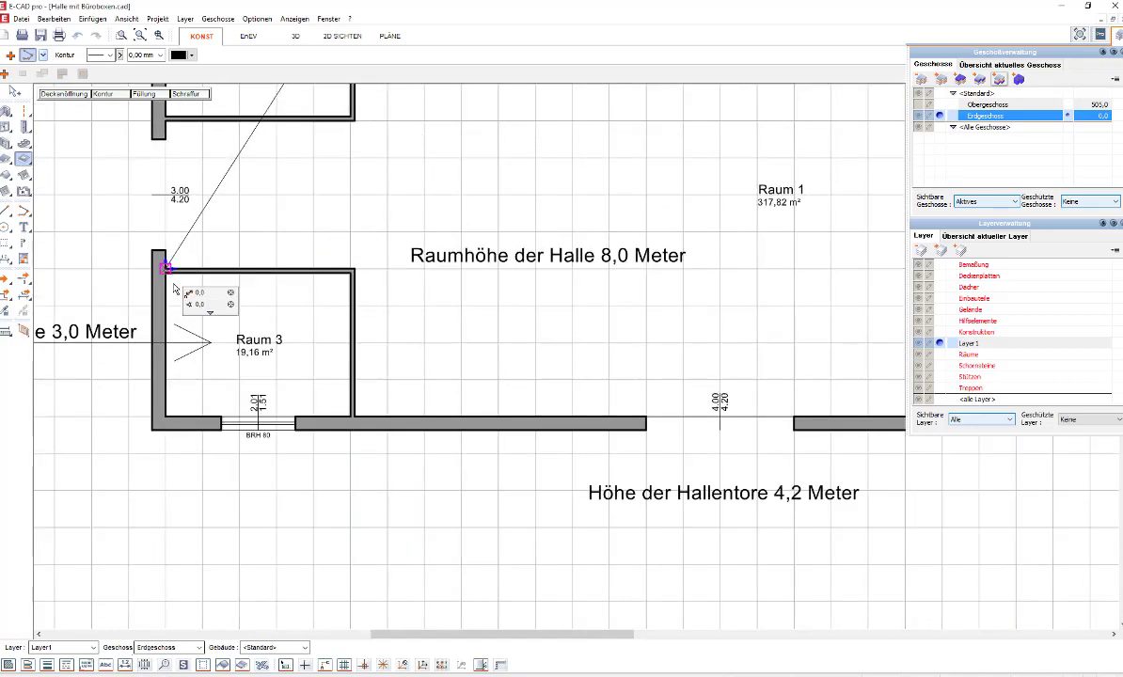
scroll(165, 143, "up", 1)
left_click(169, 150)
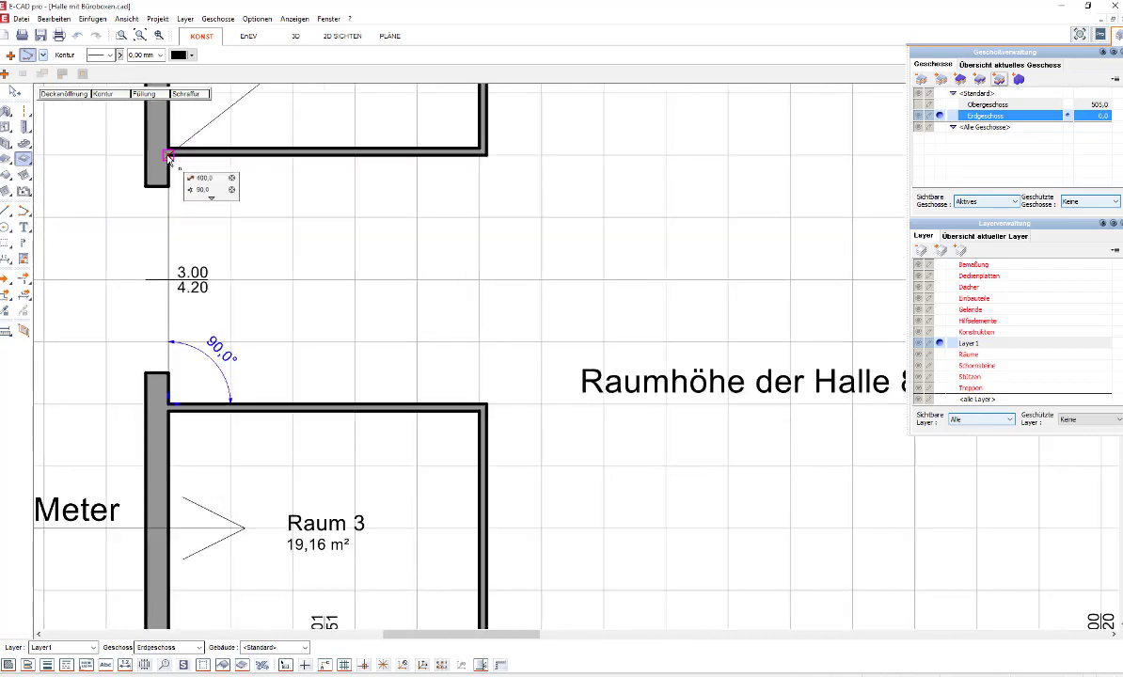
left_click(493, 160)
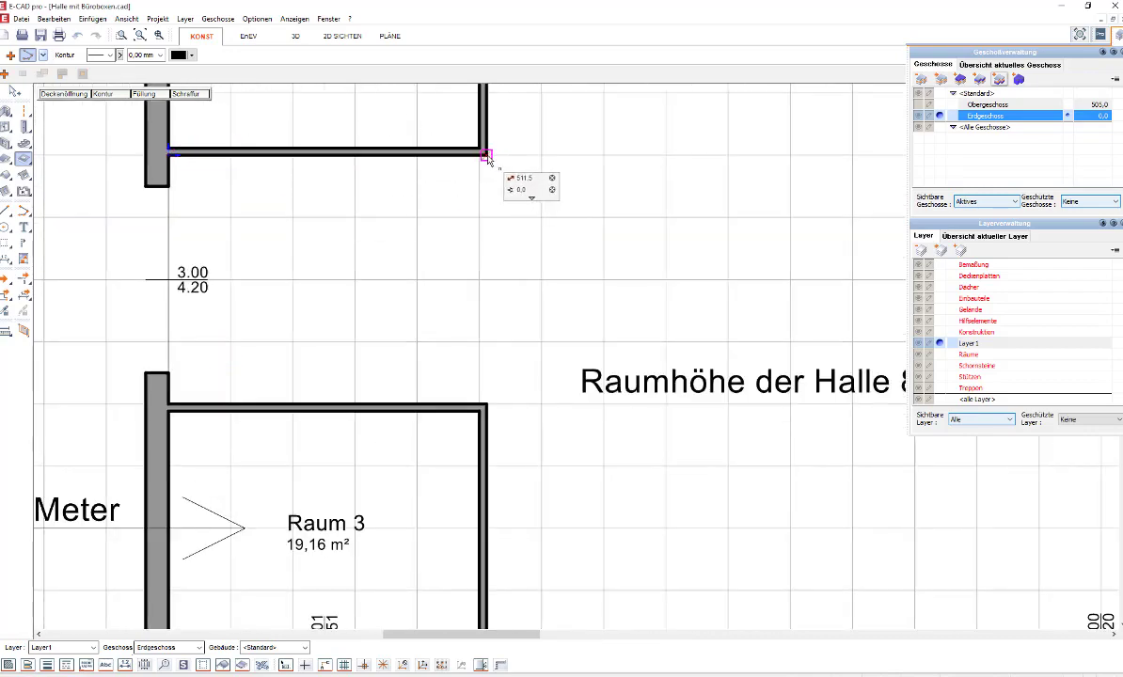
scroll(499, 188, "down", 2)
scroll(511, 164, "up", 1)
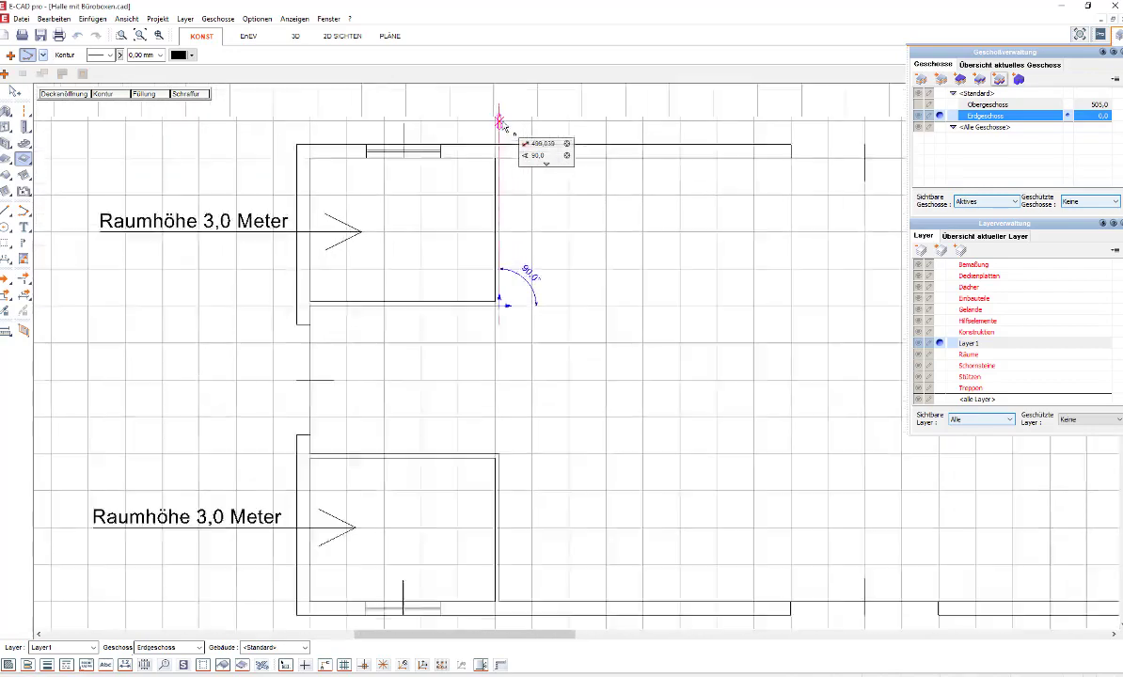
scroll(501, 118, "up", 1)
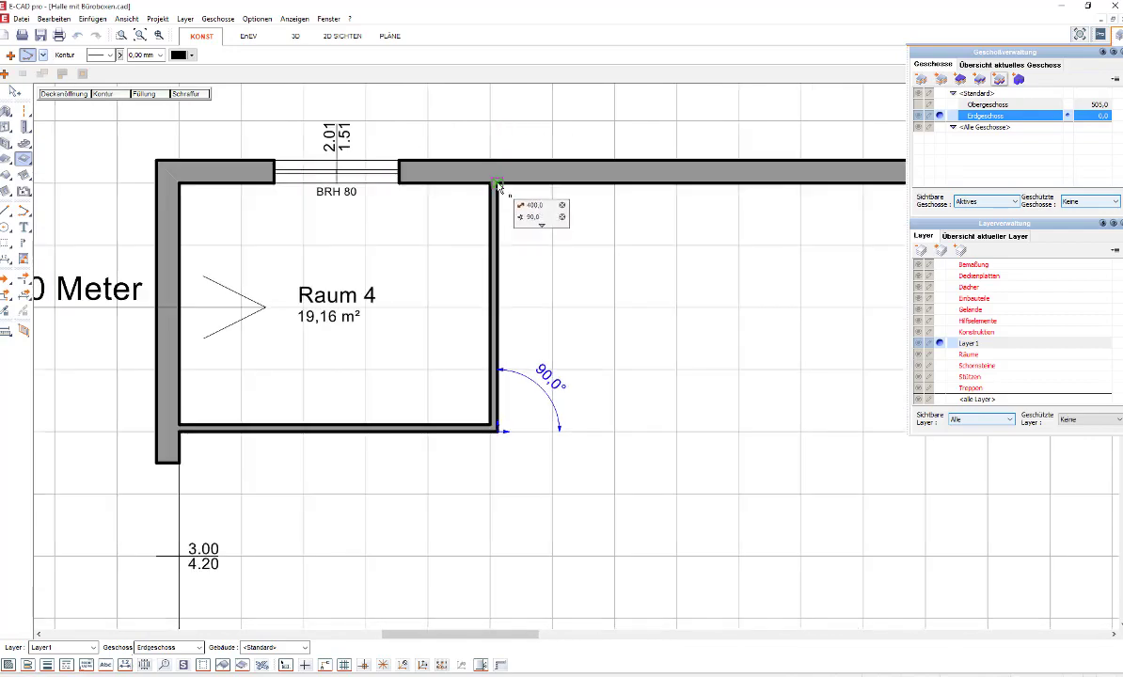
left_click(497, 180)
scroll(268, 240, "down", 3)
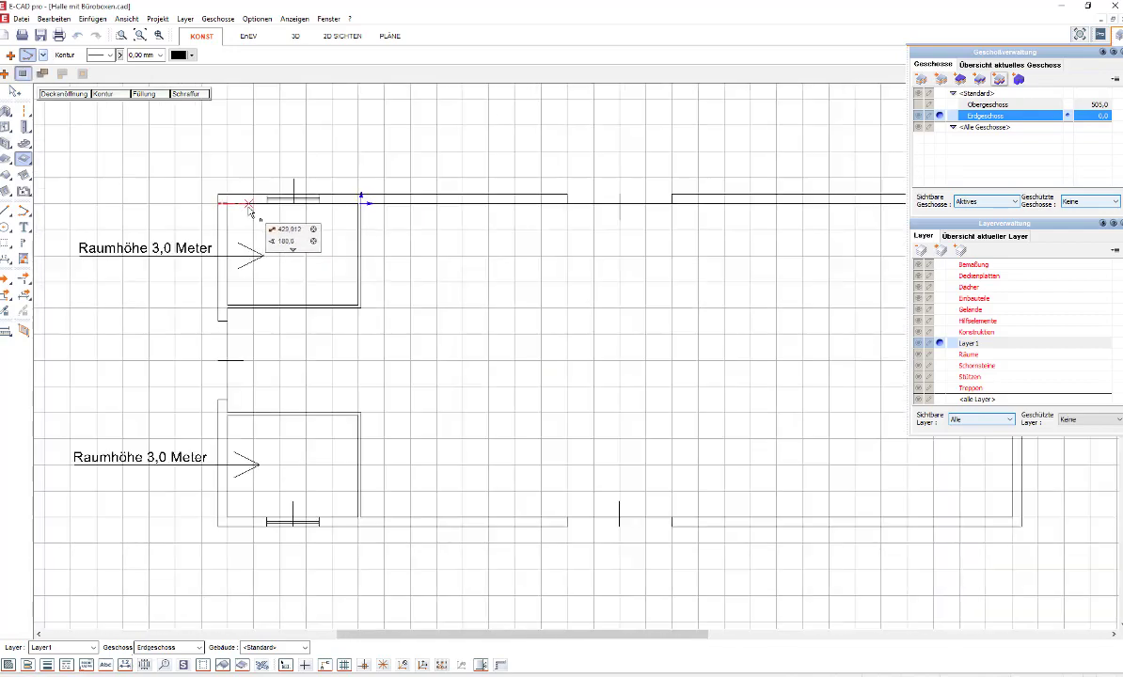
scroll(247, 207, "down", 1)
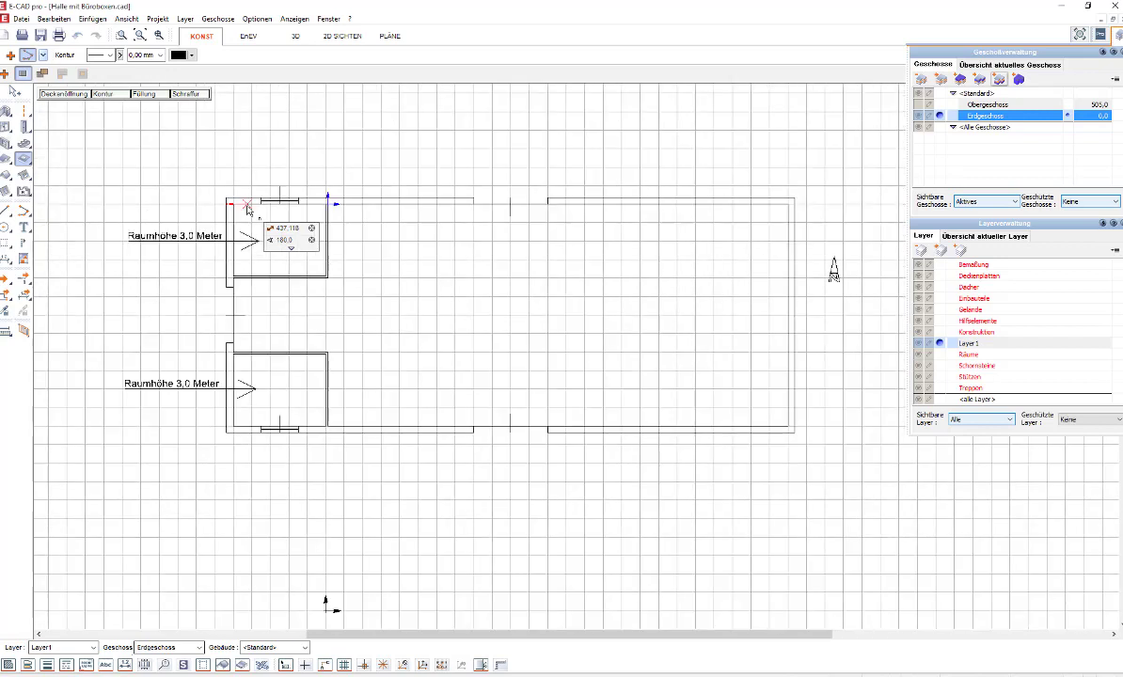
scroll(249, 202, "up", 1)
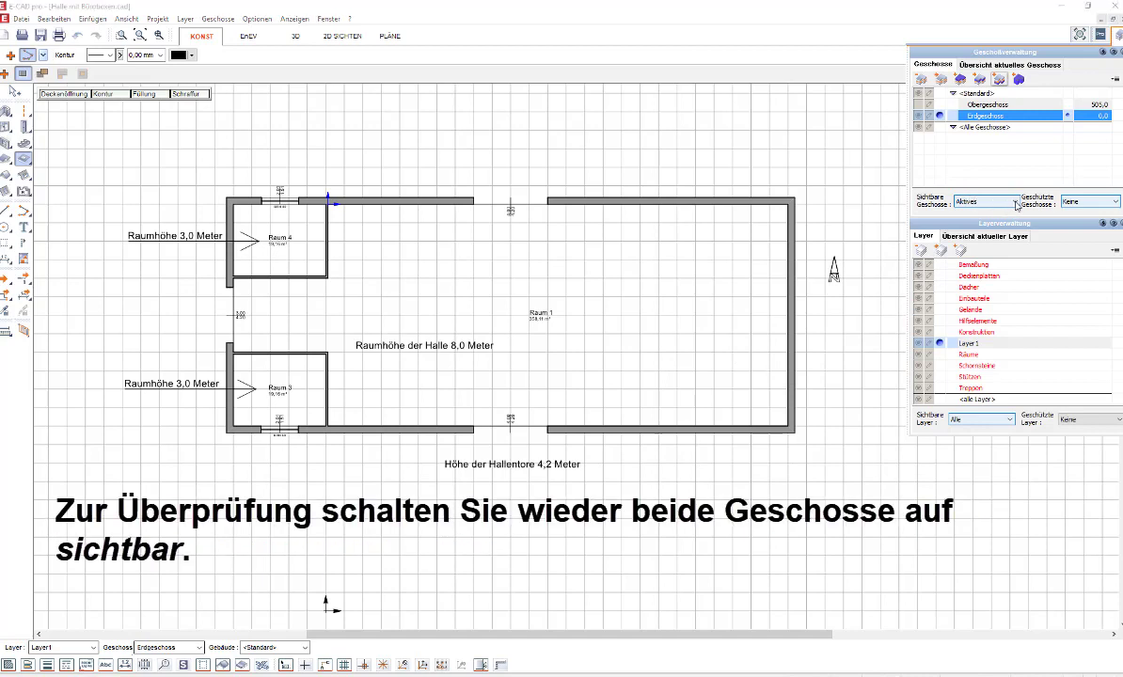
Step: Set Sichtbare Geschosse to 'Alle' so both storeys display together
left_click(1014, 202)
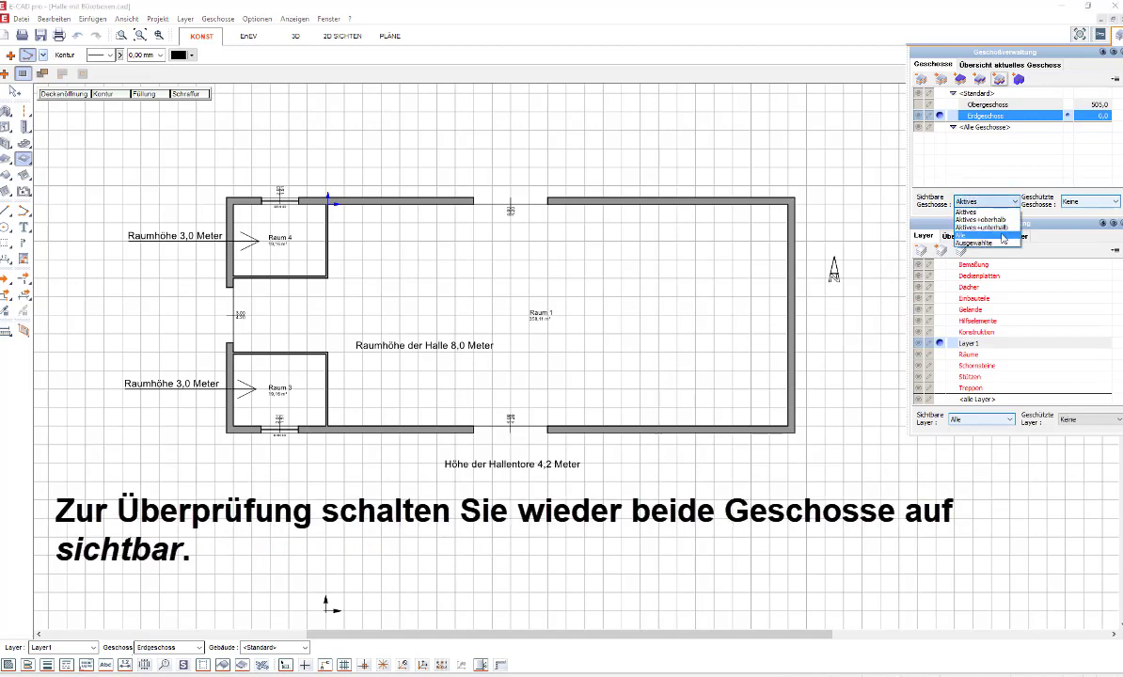
left_click(1003, 235)
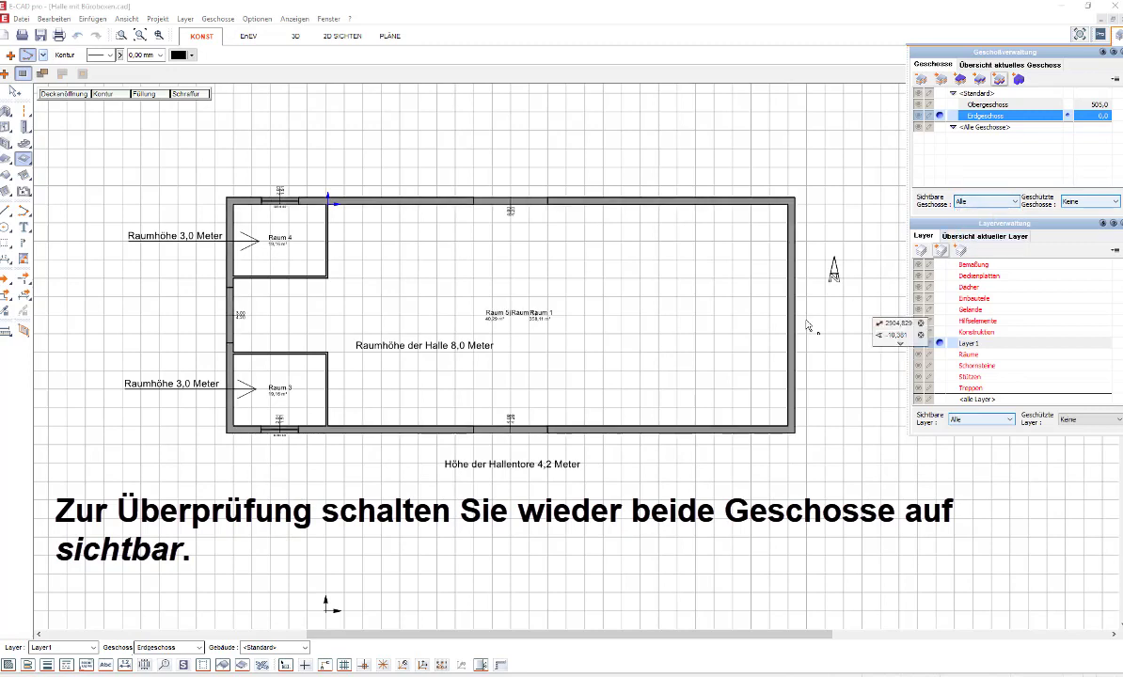
scroll(503, 330, "up", 2)
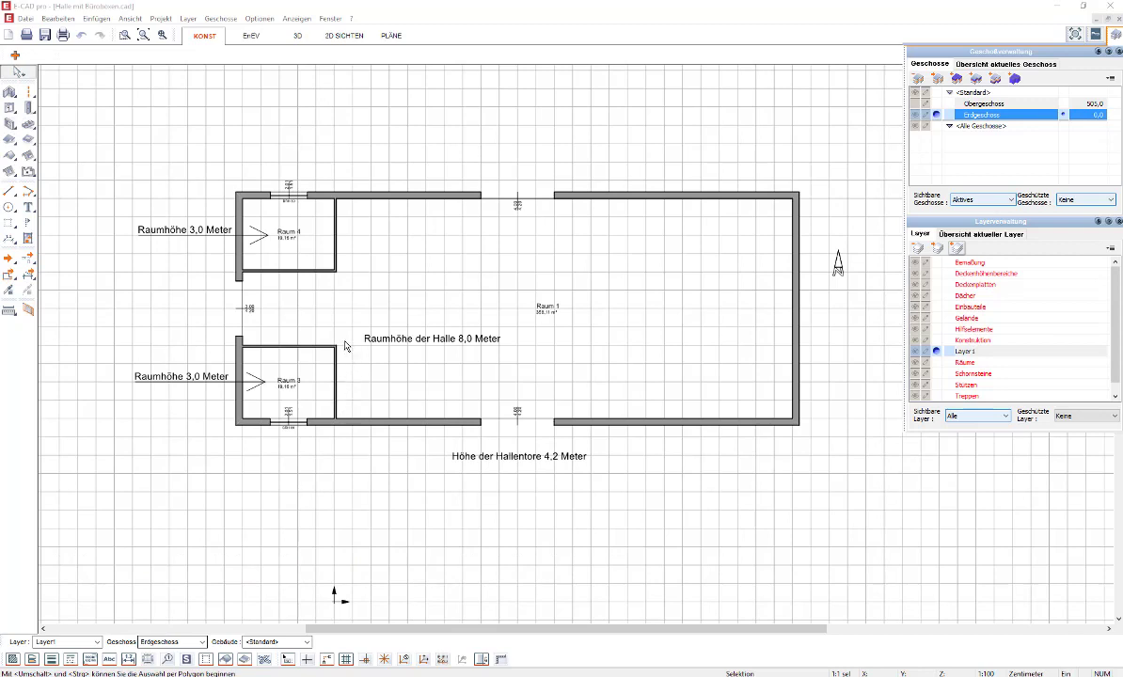
Step: In the EnEV view, choose Deckenhöhenbereich (Rechteck) with a ceiling height of 300
left_click(247, 38)
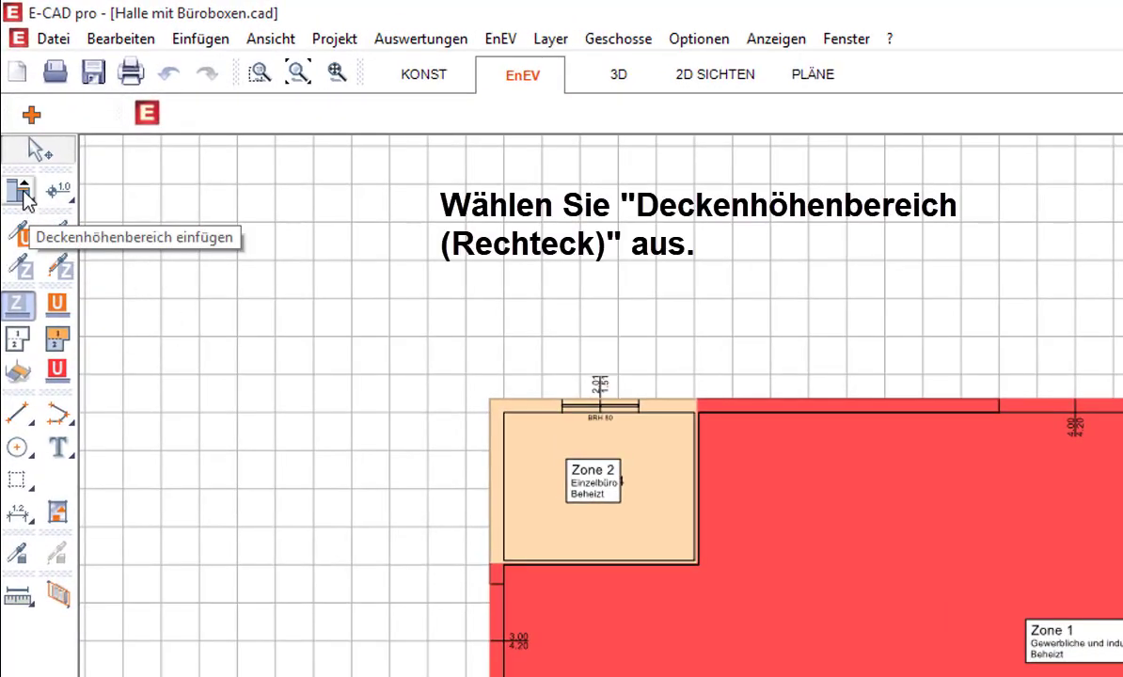
left_click(23, 193)
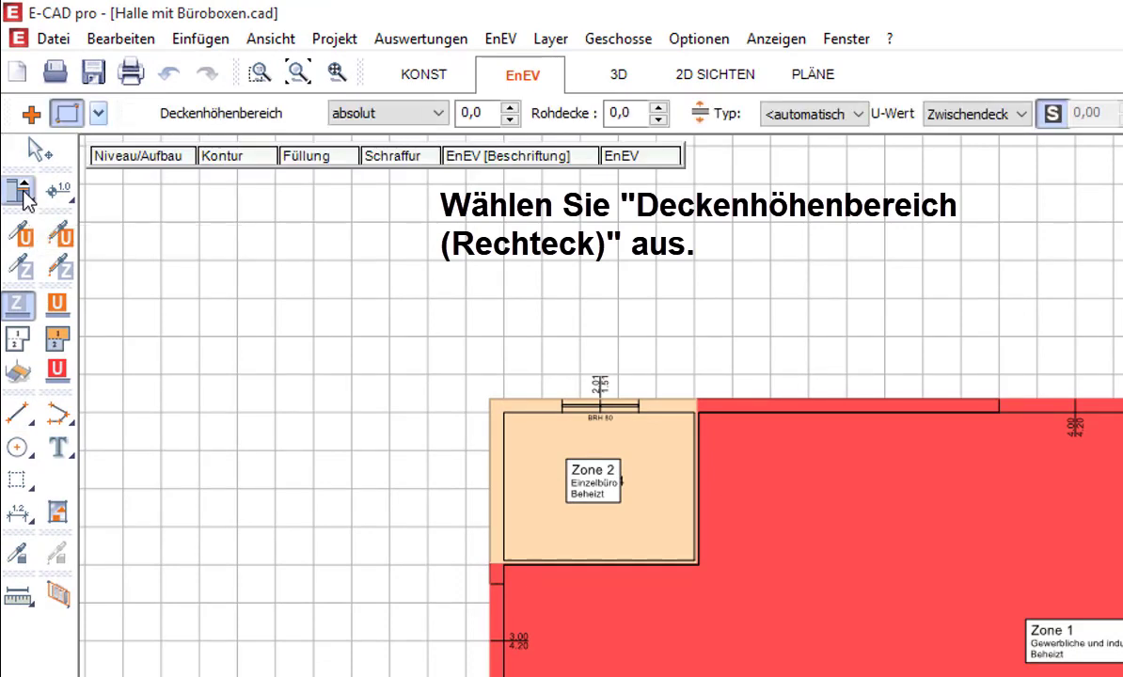
left_click(24, 193)
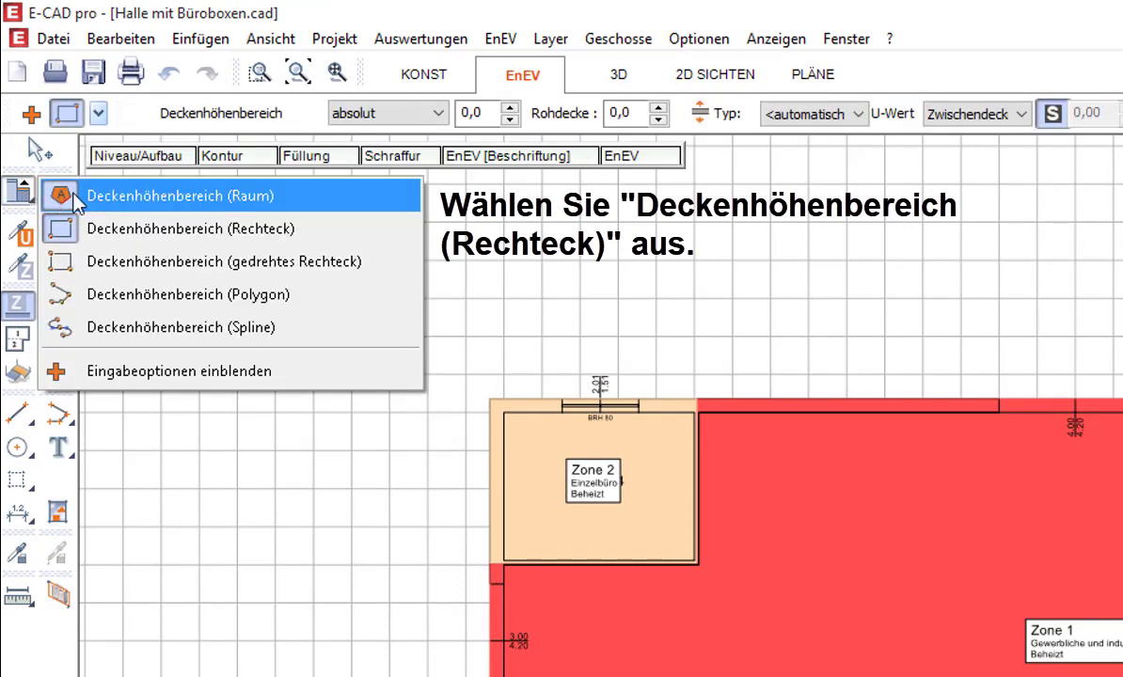
left_click(406, 235)
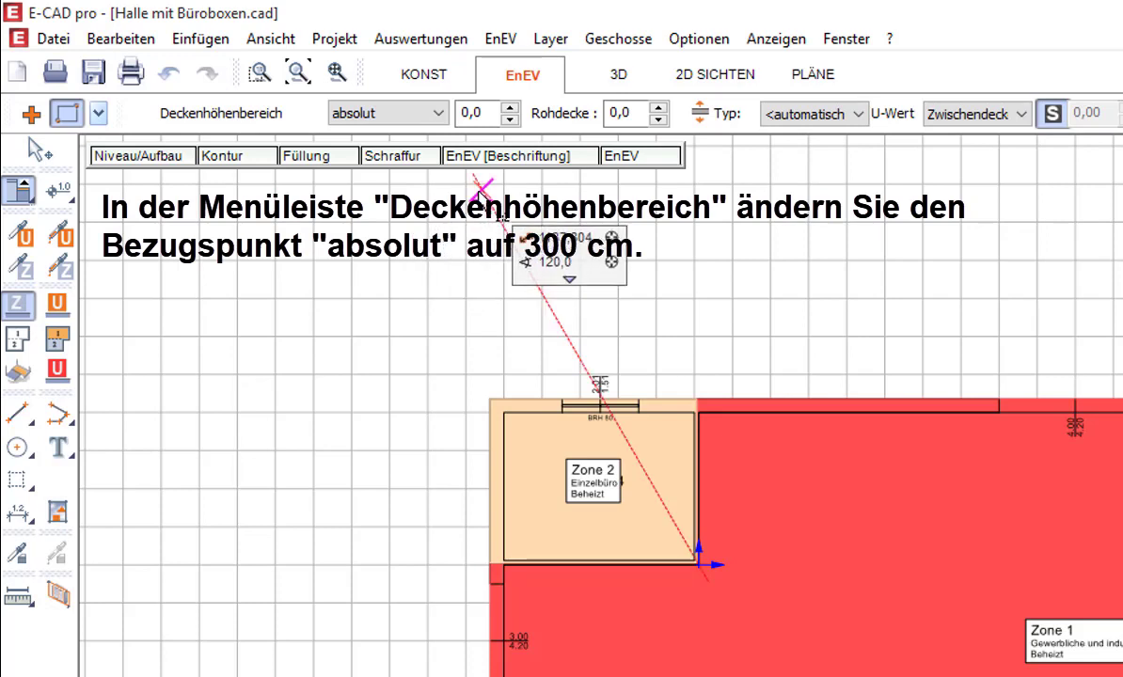
double_click(477, 111)
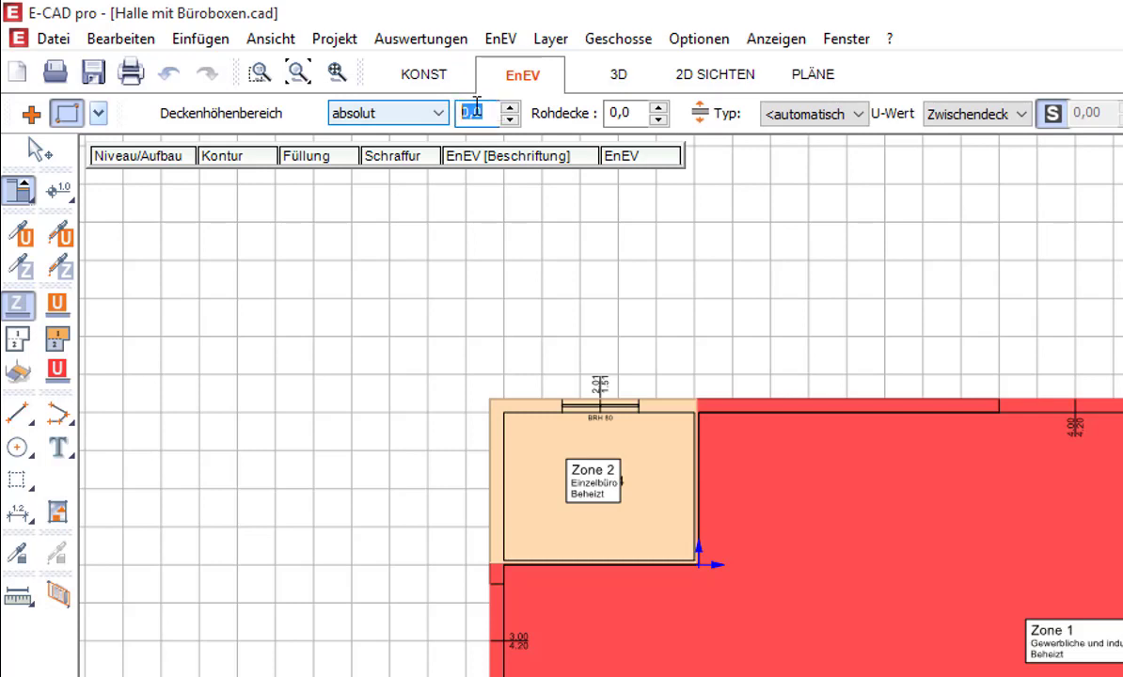
type("30")
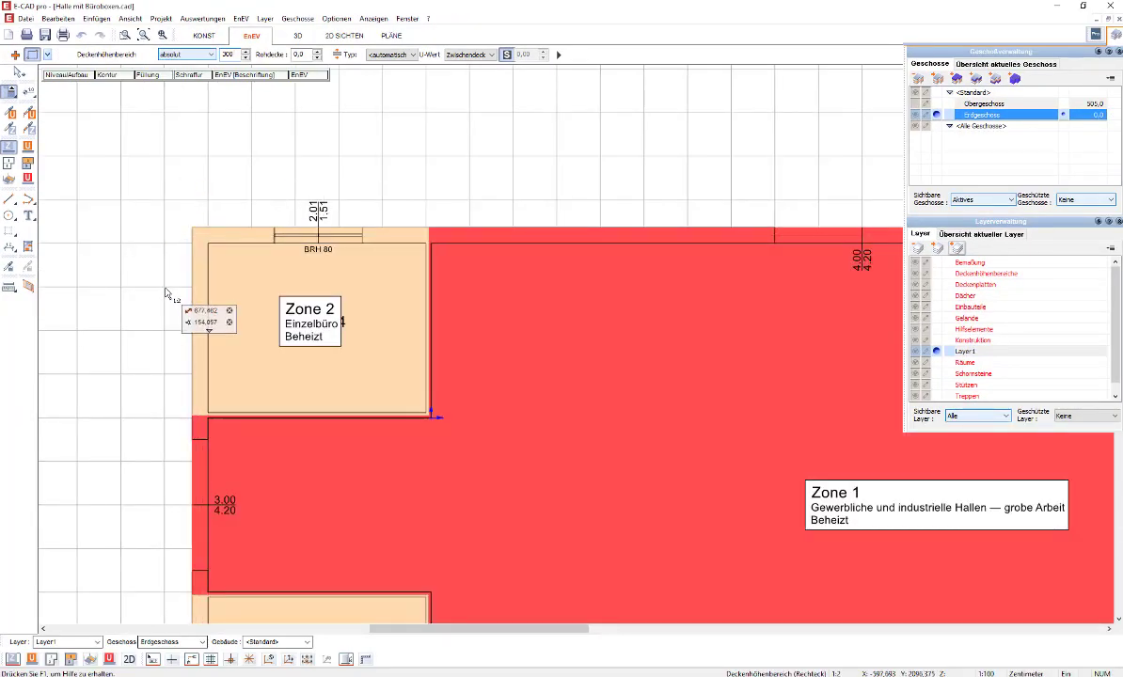
Step: Draw the ceiling-height rectangle across the upper Zone 2 office box, corner to corner
left_click(191, 228)
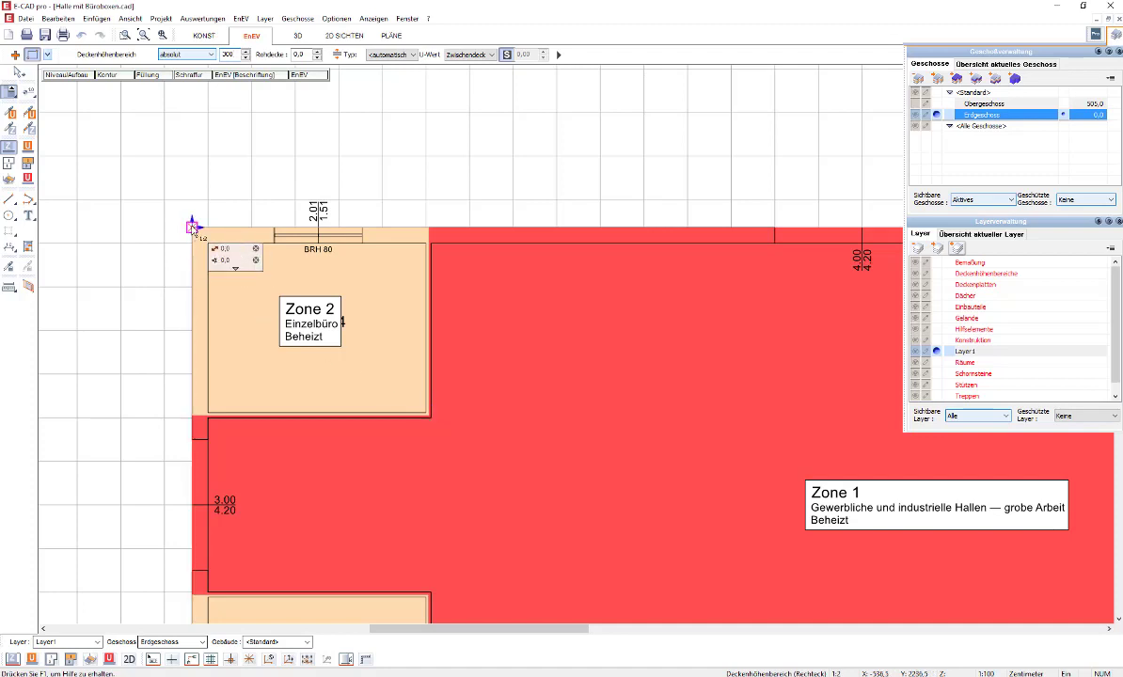
left_click(191, 227)
scroll(431, 417, "up", 1)
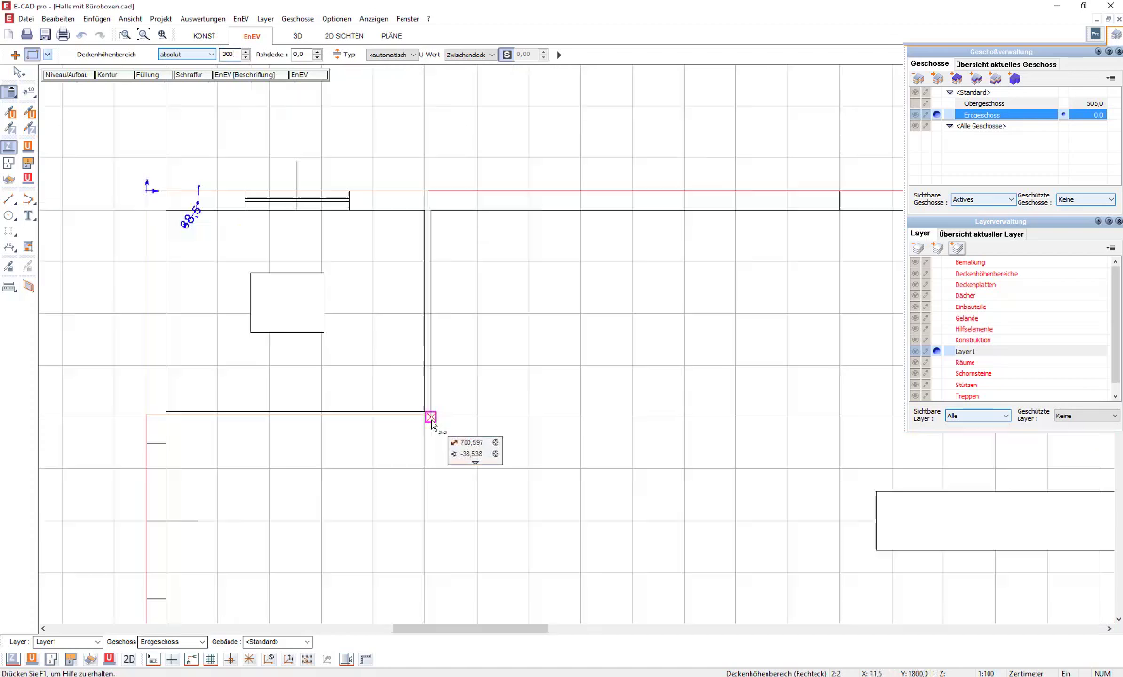
scroll(430, 419, "up", 2)
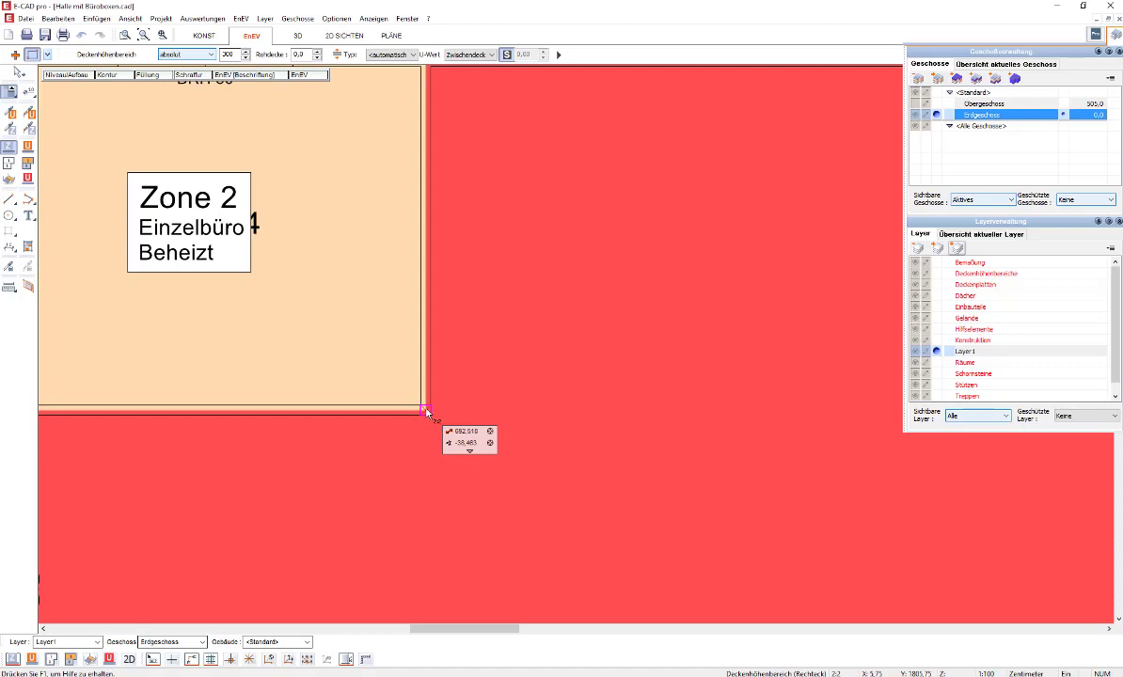
left_click(425, 411)
scroll(425, 411, "down", 2)
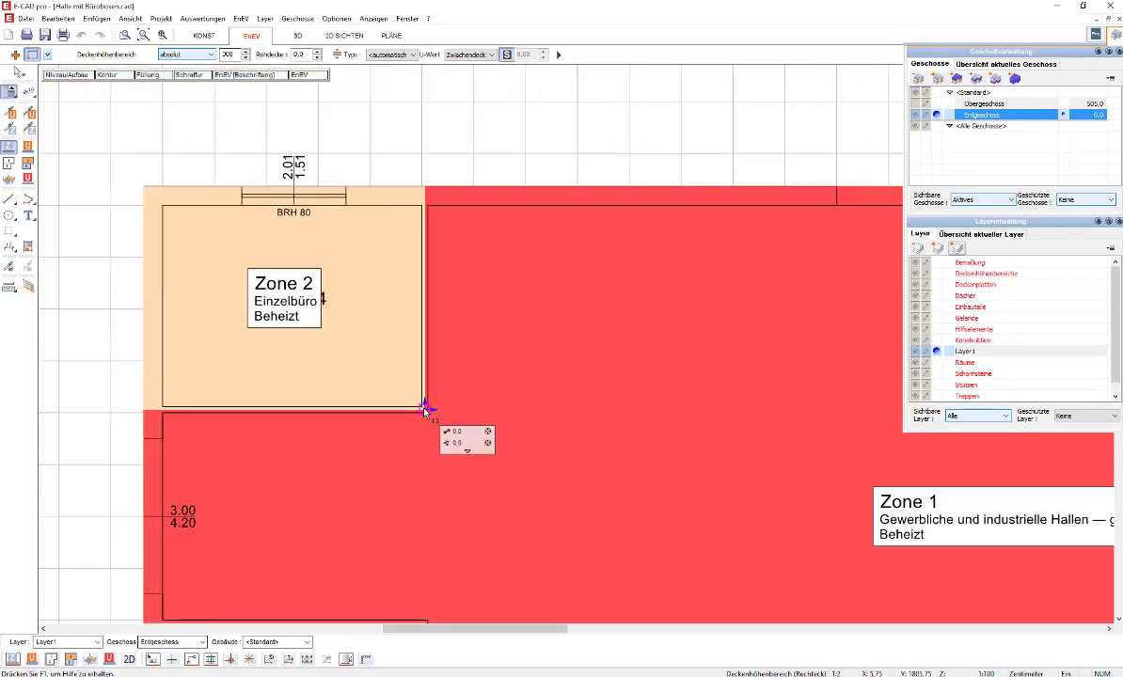
scroll(266, 179, "down", 3)
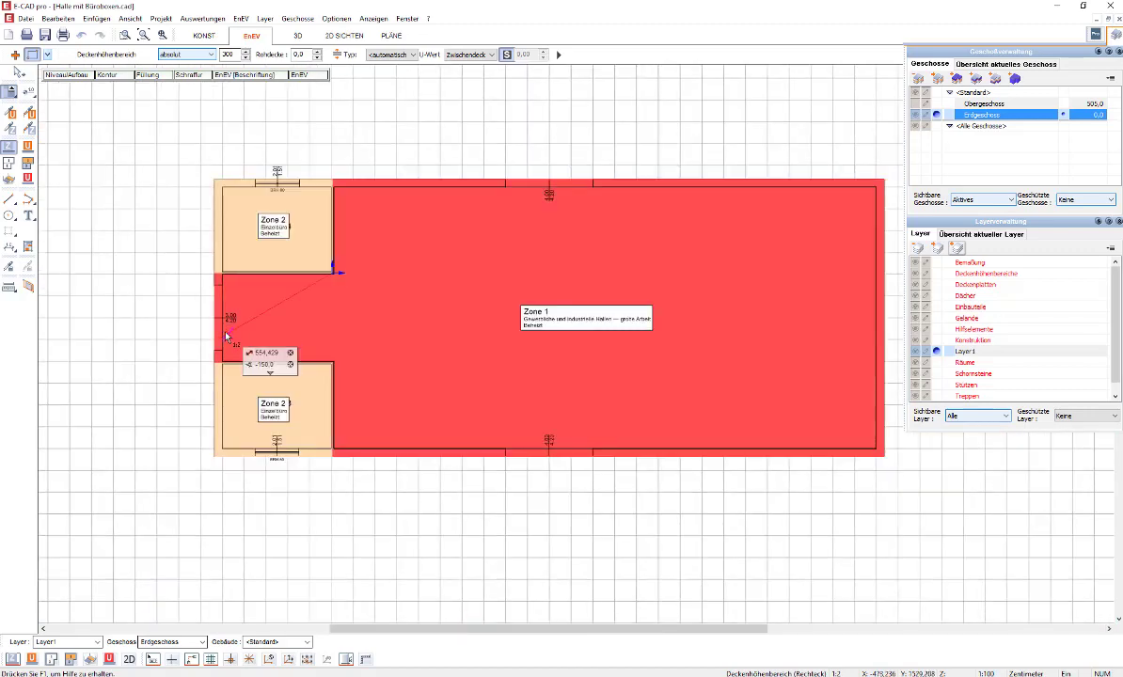
scroll(215, 366, "up", 1)
Step: Draw the second 300 ceiling-height rectangle over the lower Zone 2 box, then end the tool
scroll(213, 360, "up", 1)
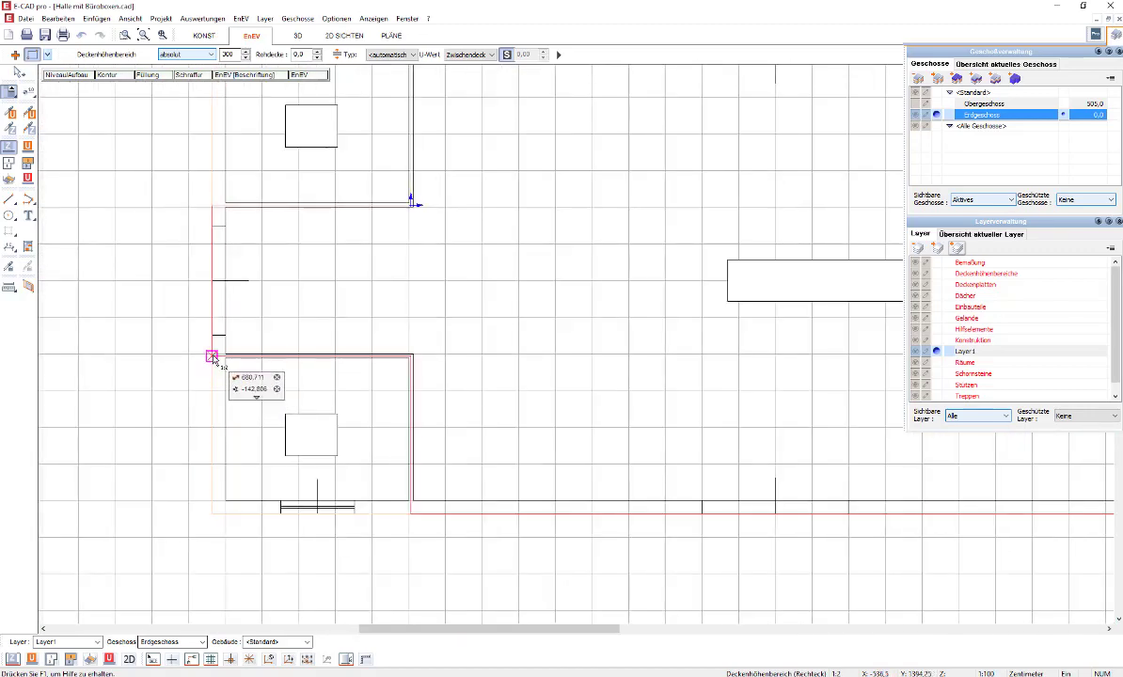
left_click(213, 356)
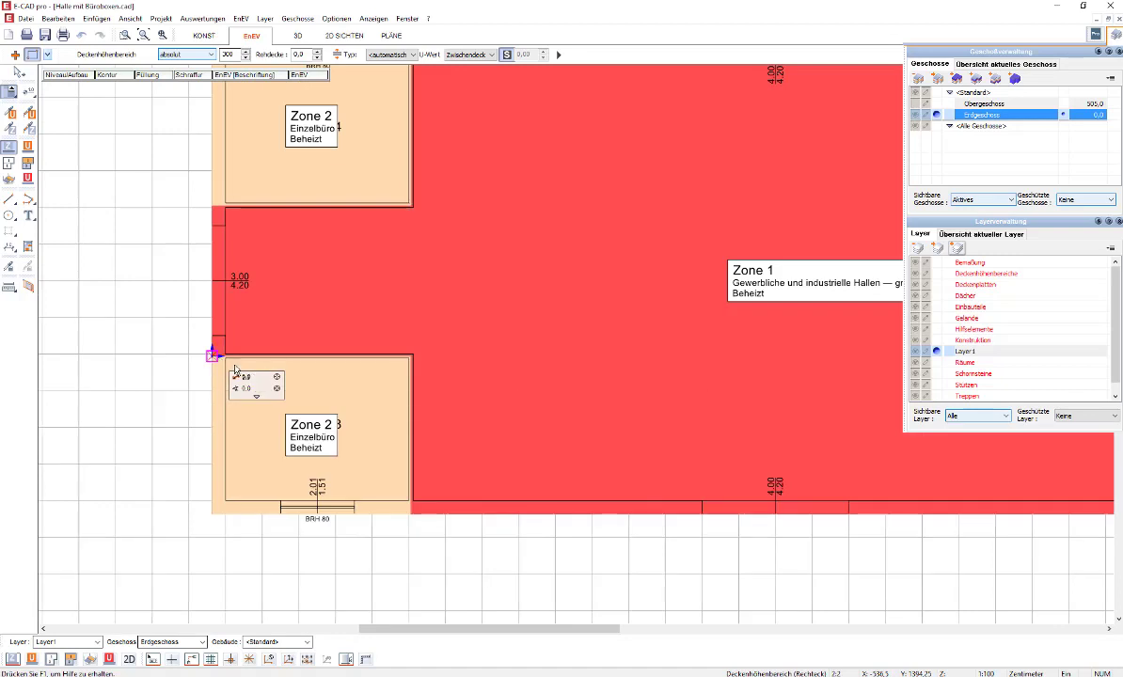
left_click(410, 515)
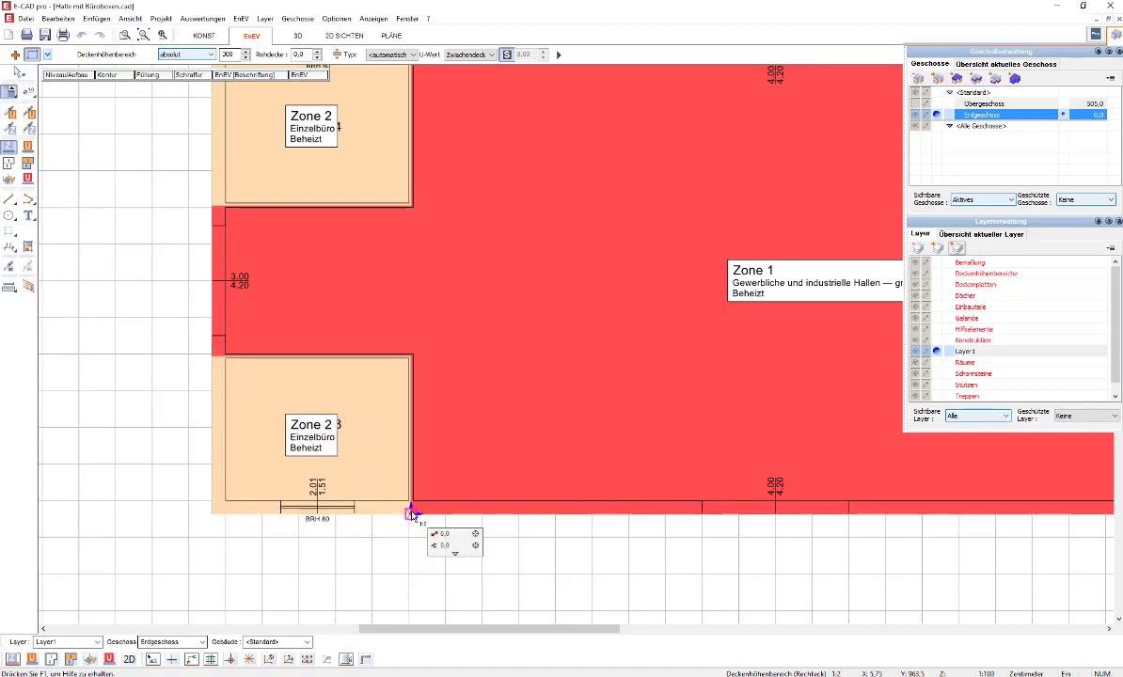
scroll(324, 485, "down", 1)
scroll(319, 487, "down", 1)
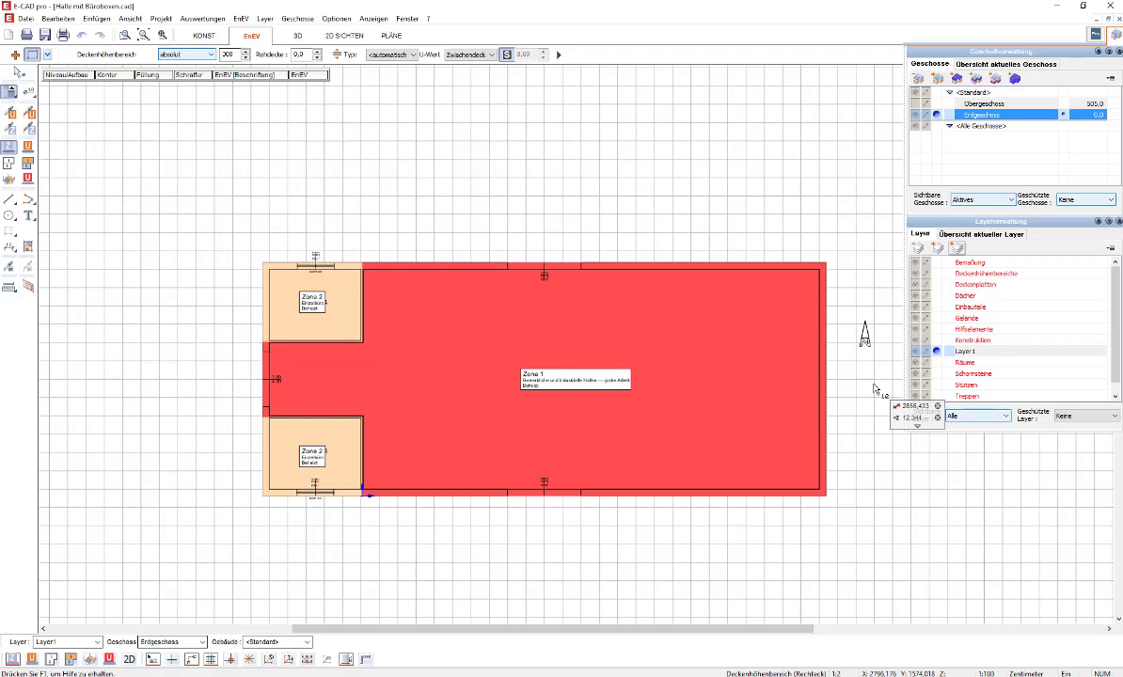
key("Escape")
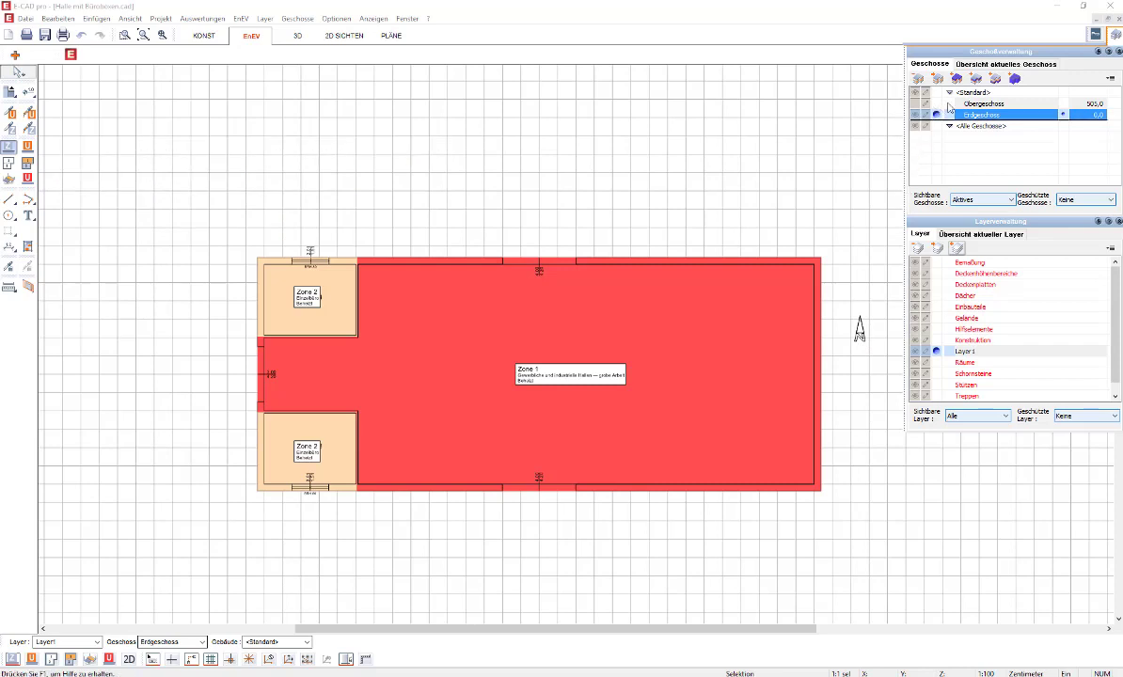
left_click(967, 105)
left_click(935, 105)
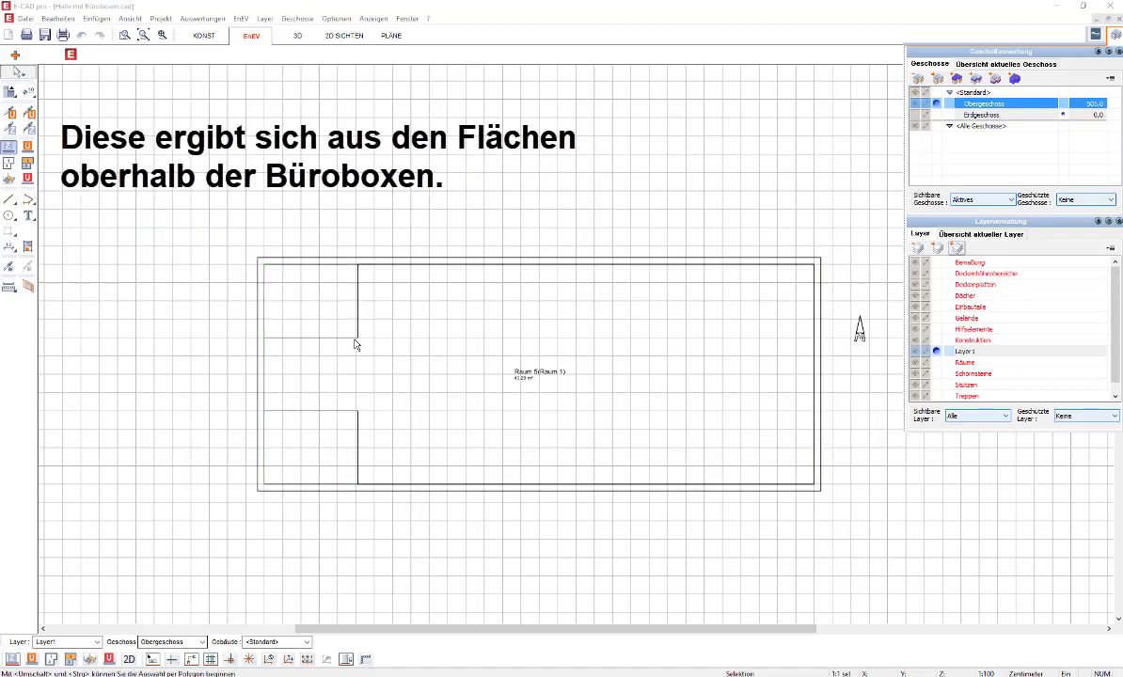
left_click(267, 348)
key("Escape")
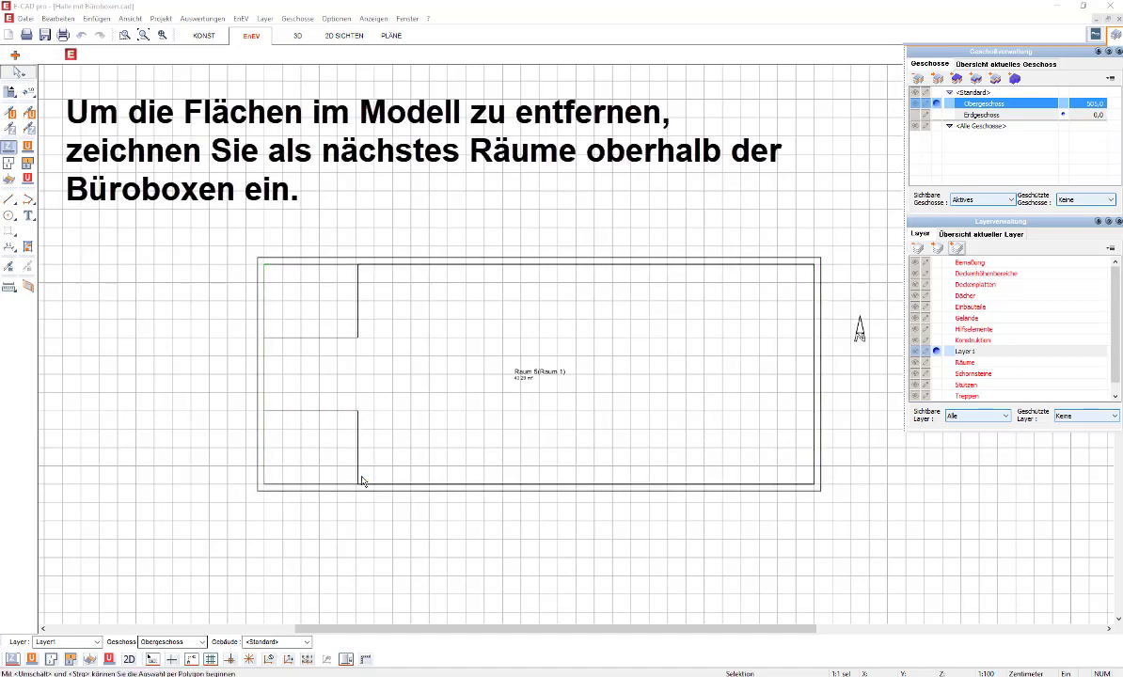
scroll(381, 461, "up", 1)
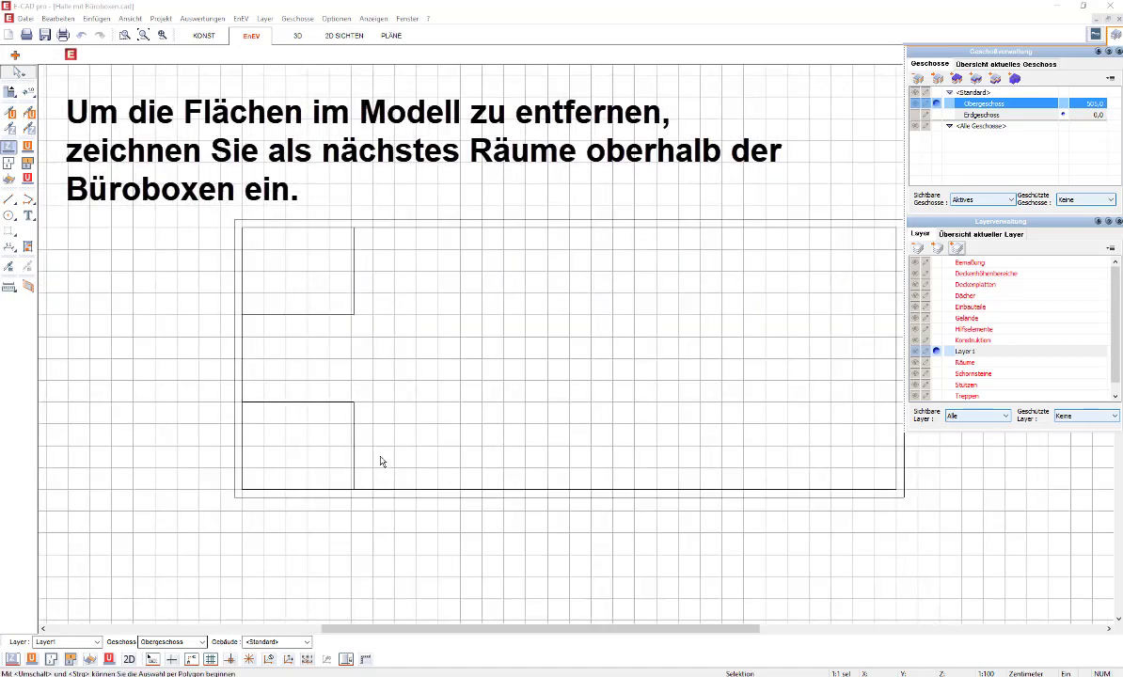
left_click(381, 461)
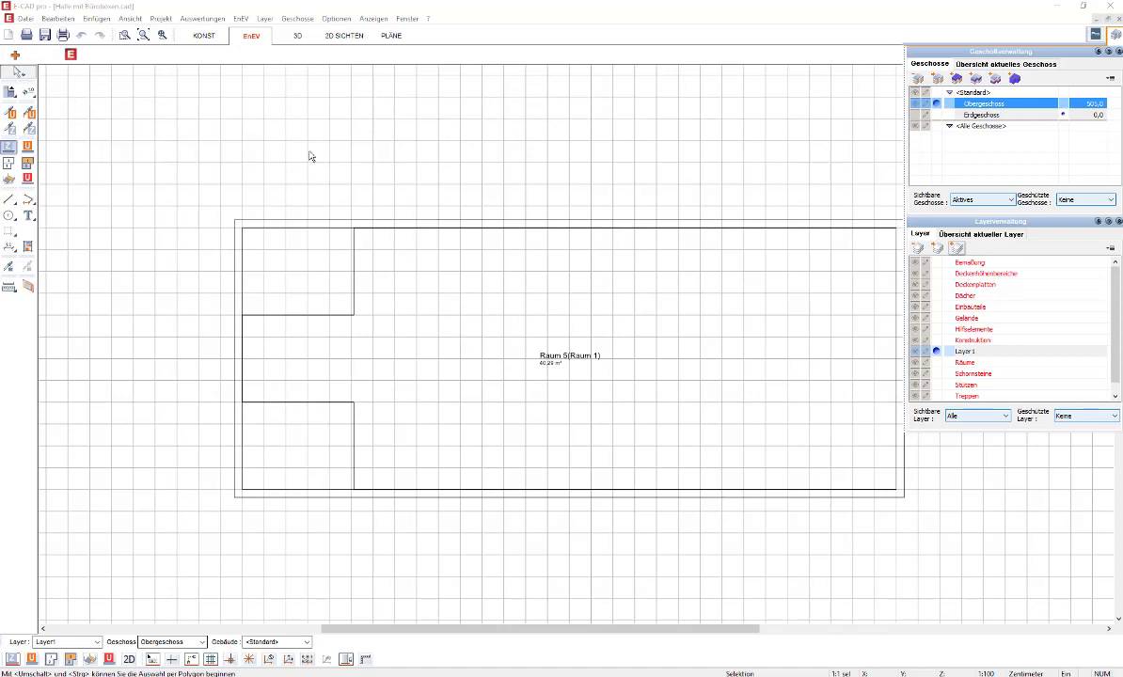
left_click(196, 38)
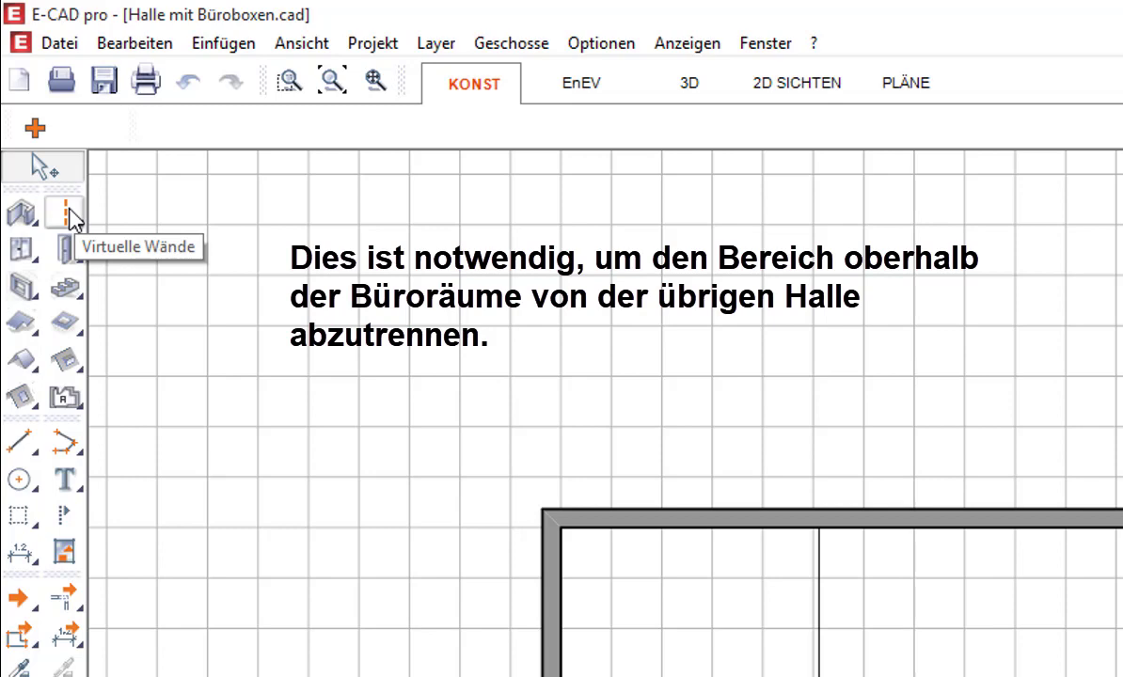
Step: Draw virtual walls around the area above the upper office box to create Raum 6
left_click(68, 214)
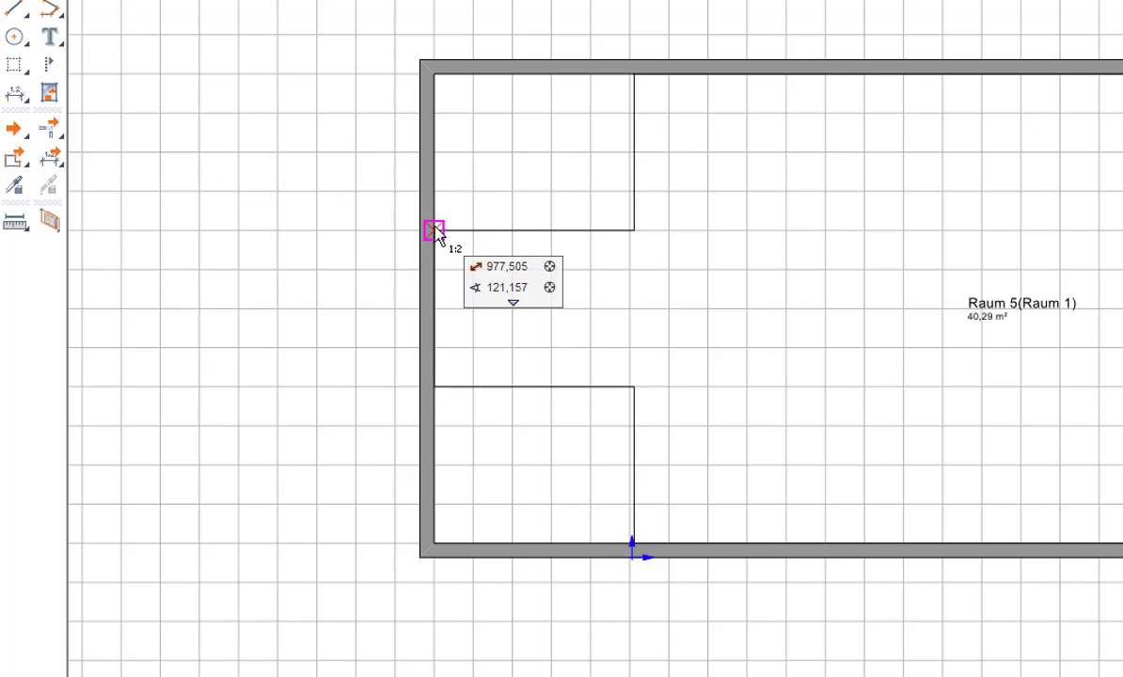
left_click(435, 231)
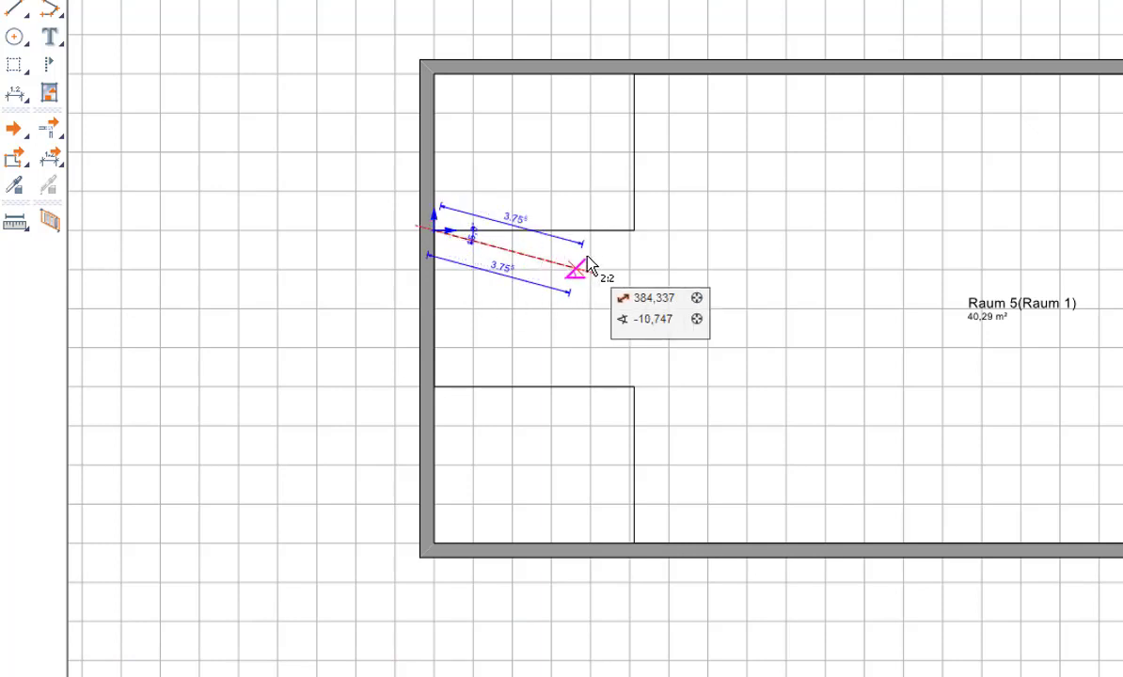
left_click(634, 230)
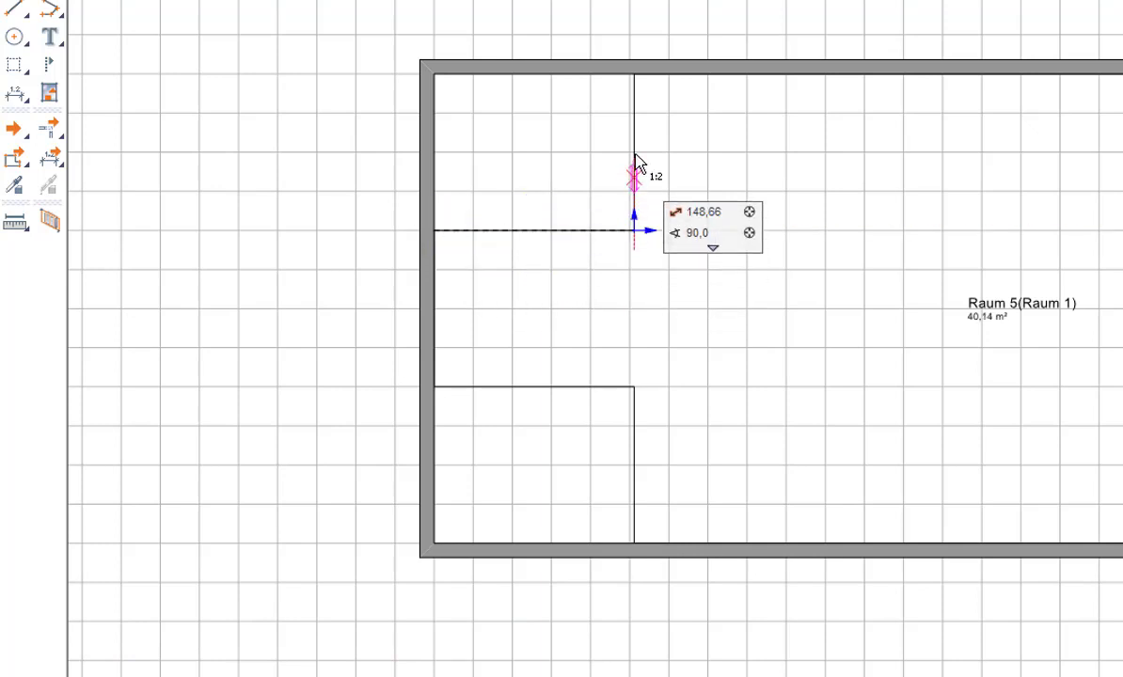
left_click(636, 79)
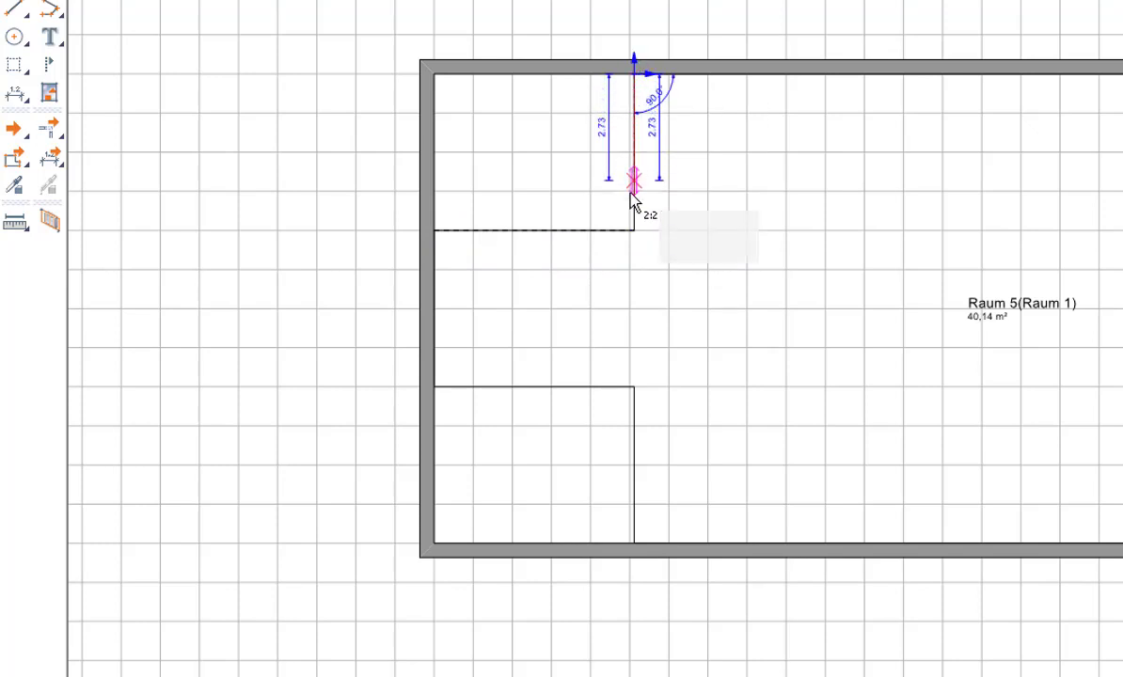
left_click(634, 230)
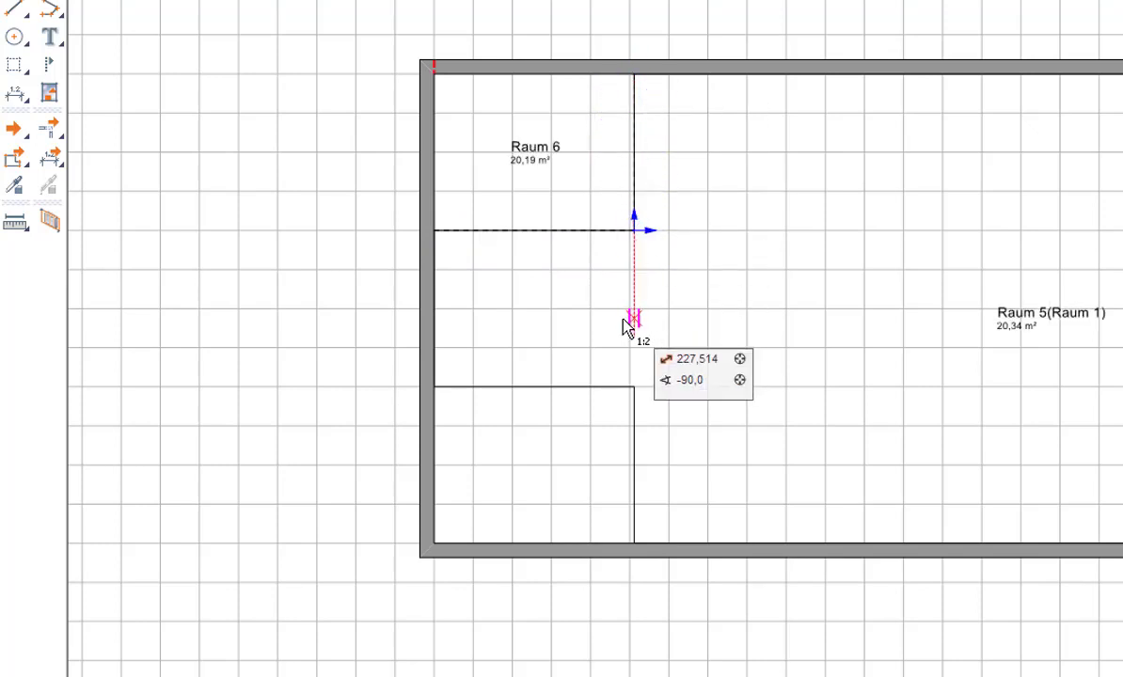
Step: Trace virtual walls around the area above the lower office box to create Raum 7
left_click(434, 385)
left_click(634, 386)
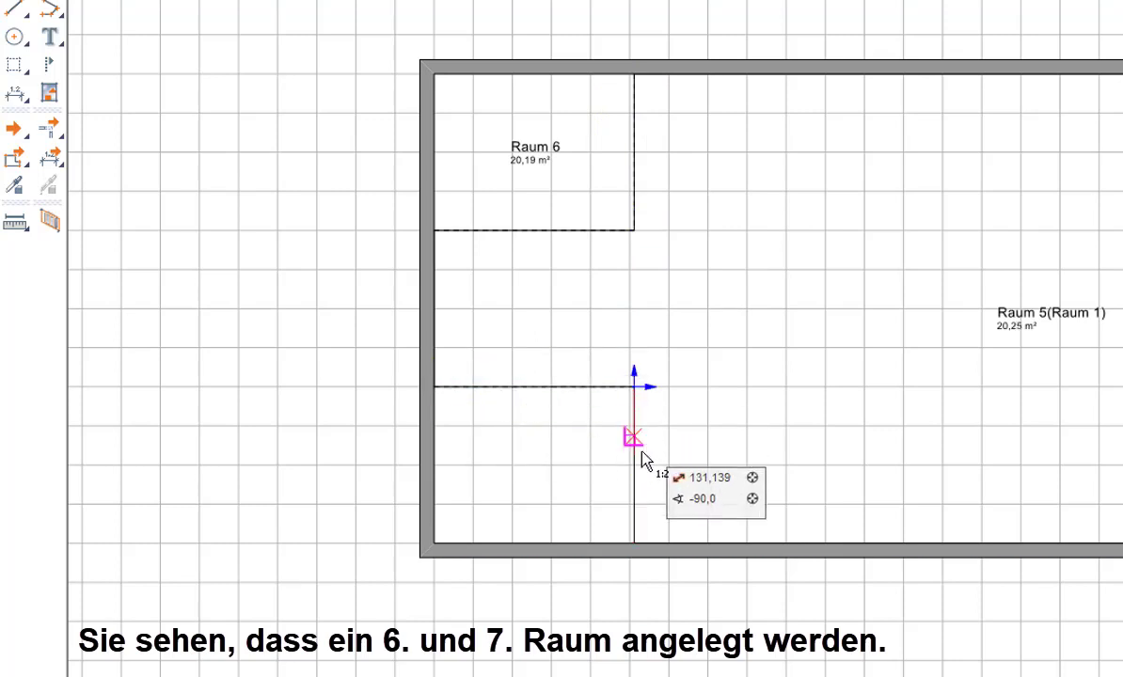
left_click(635, 544)
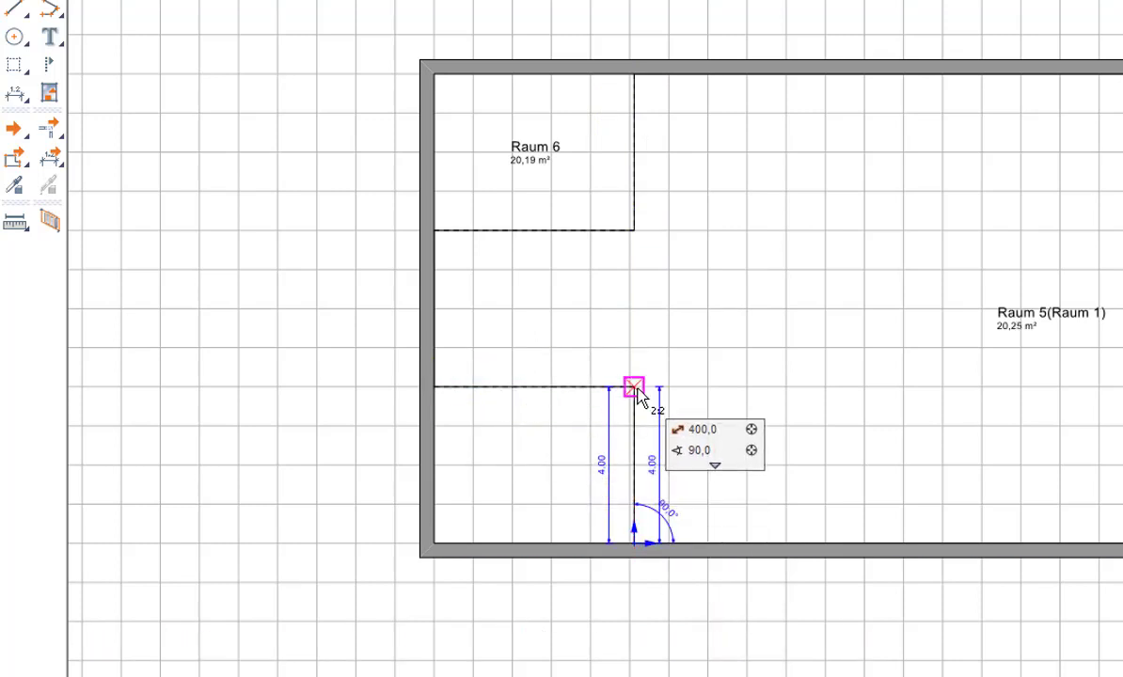
left_click(633, 387)
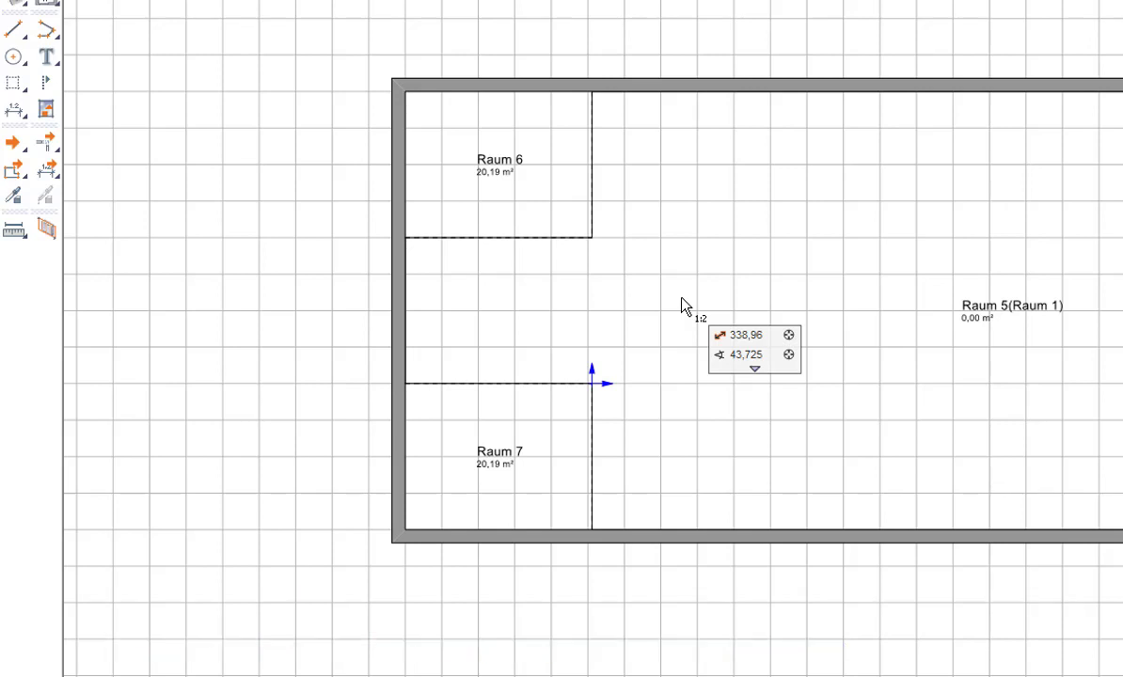
key("Escape")
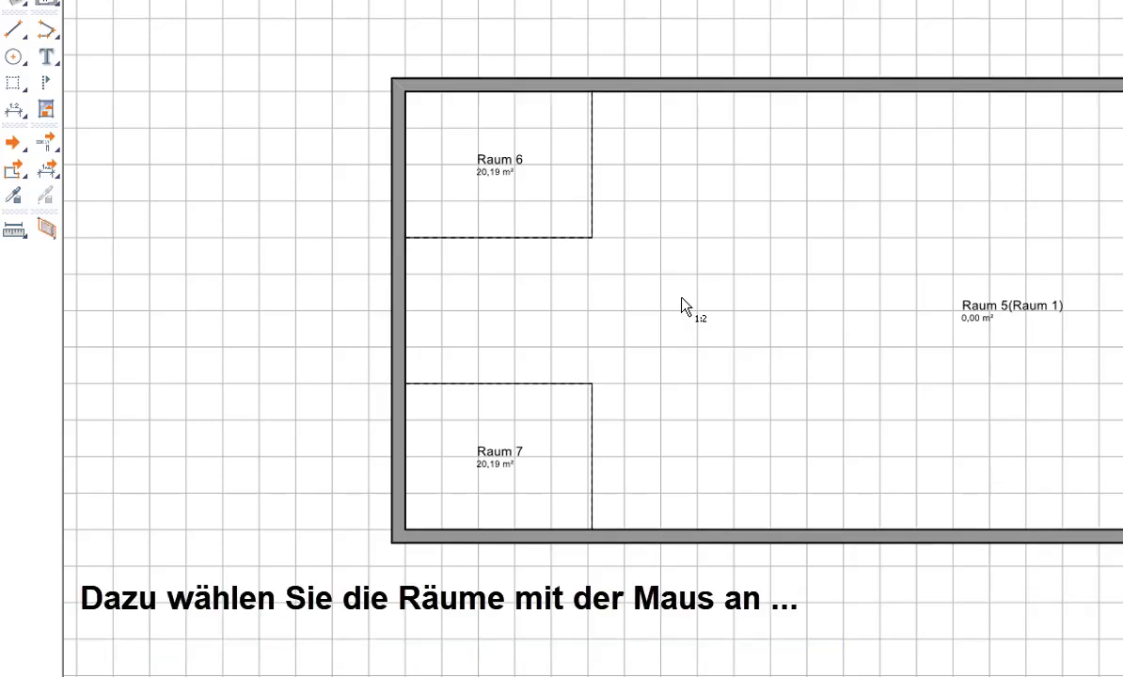
Step: In Raumdaten, untick 'Bei Auswertungen berücksichtigen' for the virtual rooms Raum 6 and Raum 7
left_click(519, 169)
left_click(529, 181)
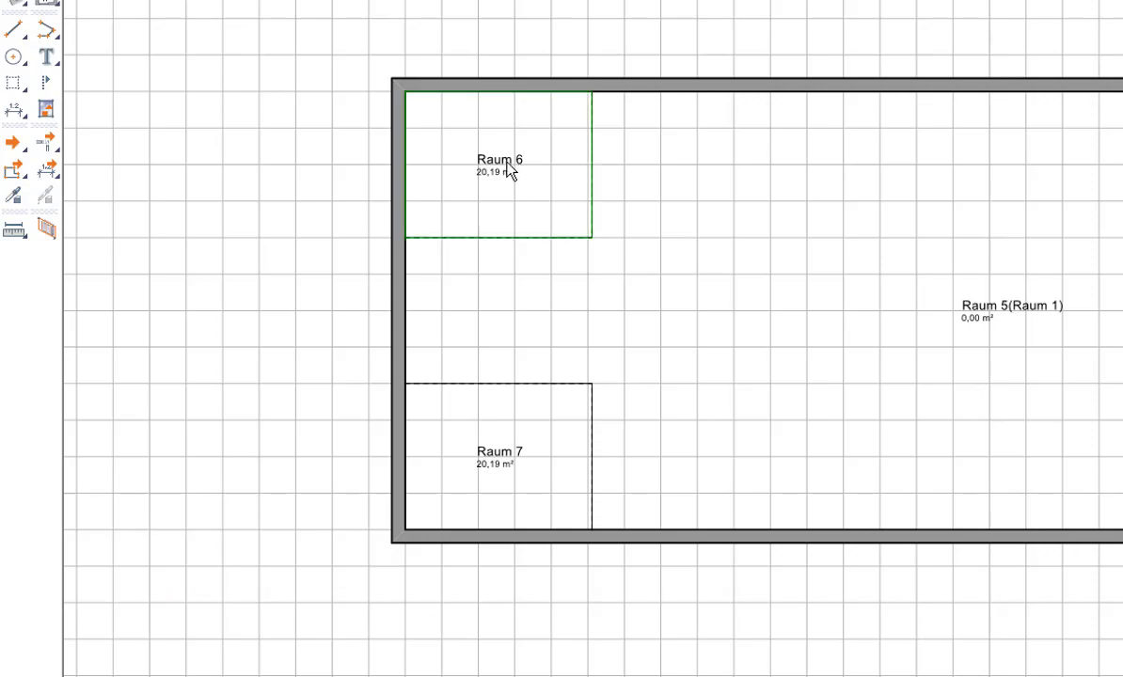
left_click(512, 171)
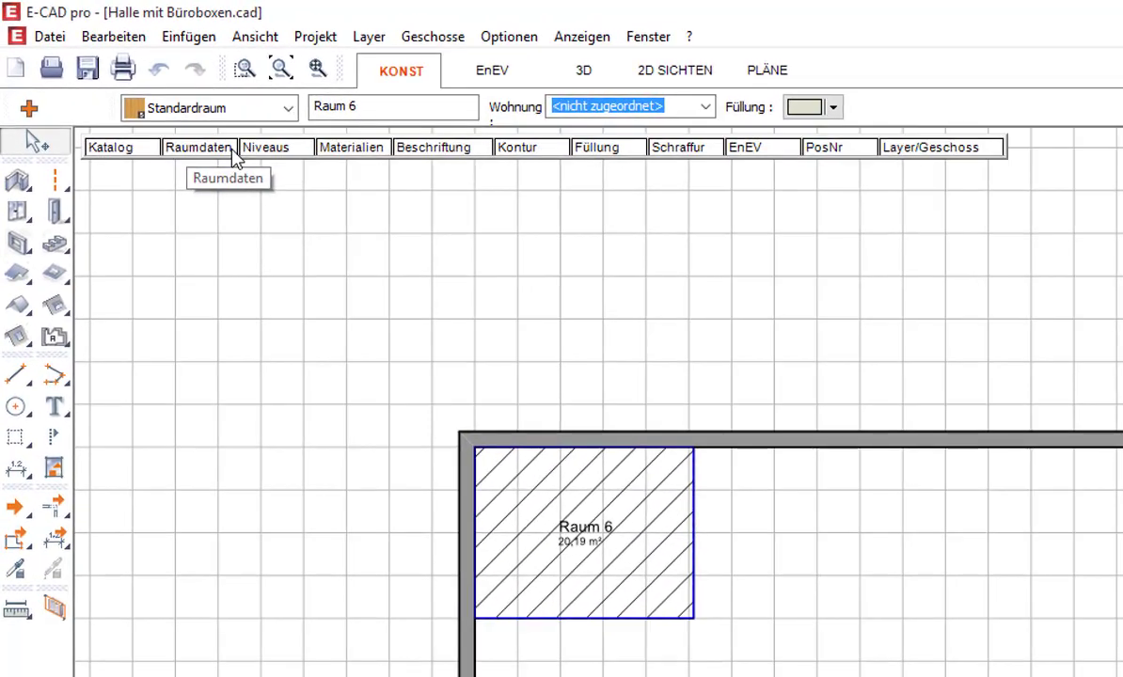
left_click(168, 112)
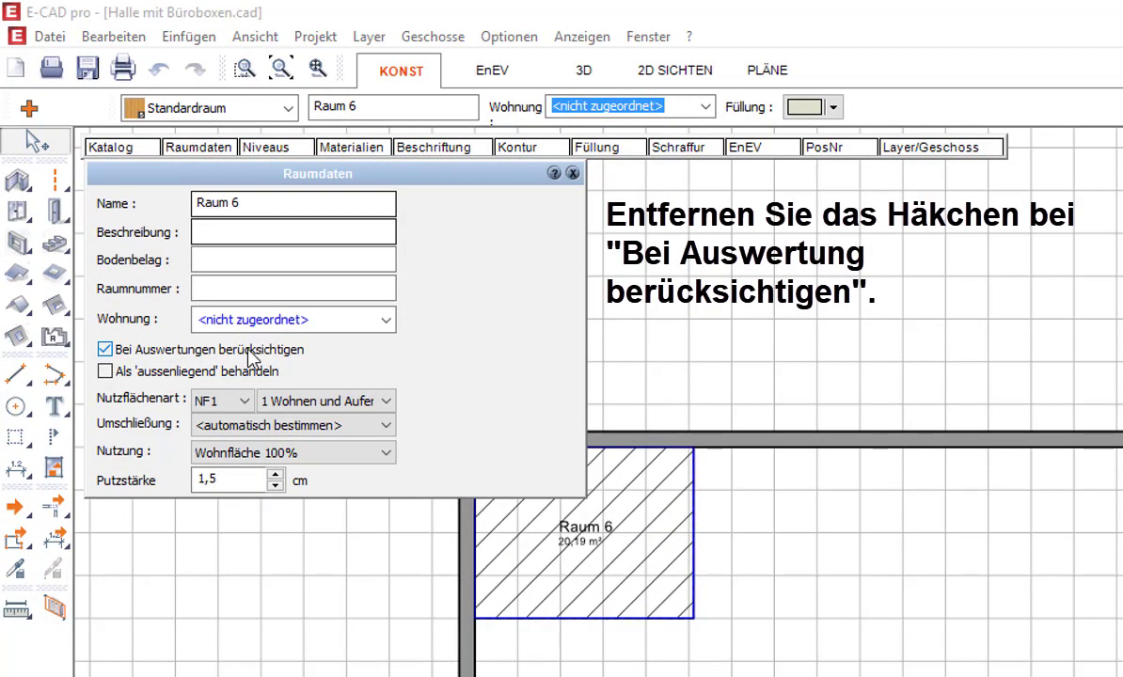
left_click(105, 350)
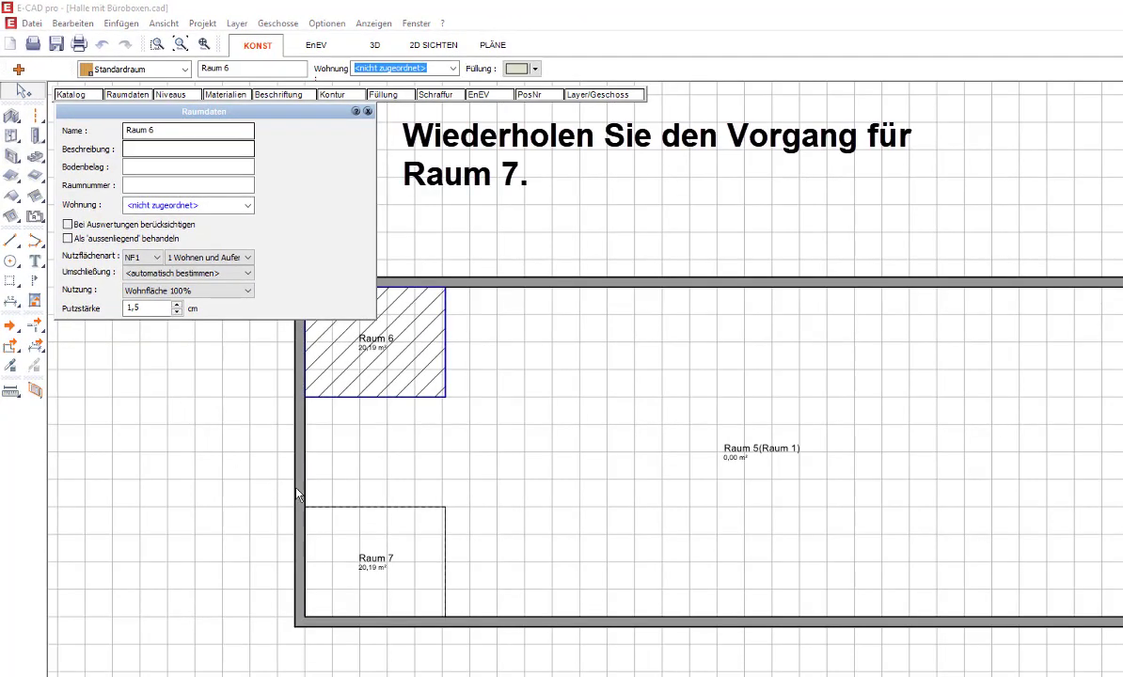
left_click(378, 568)
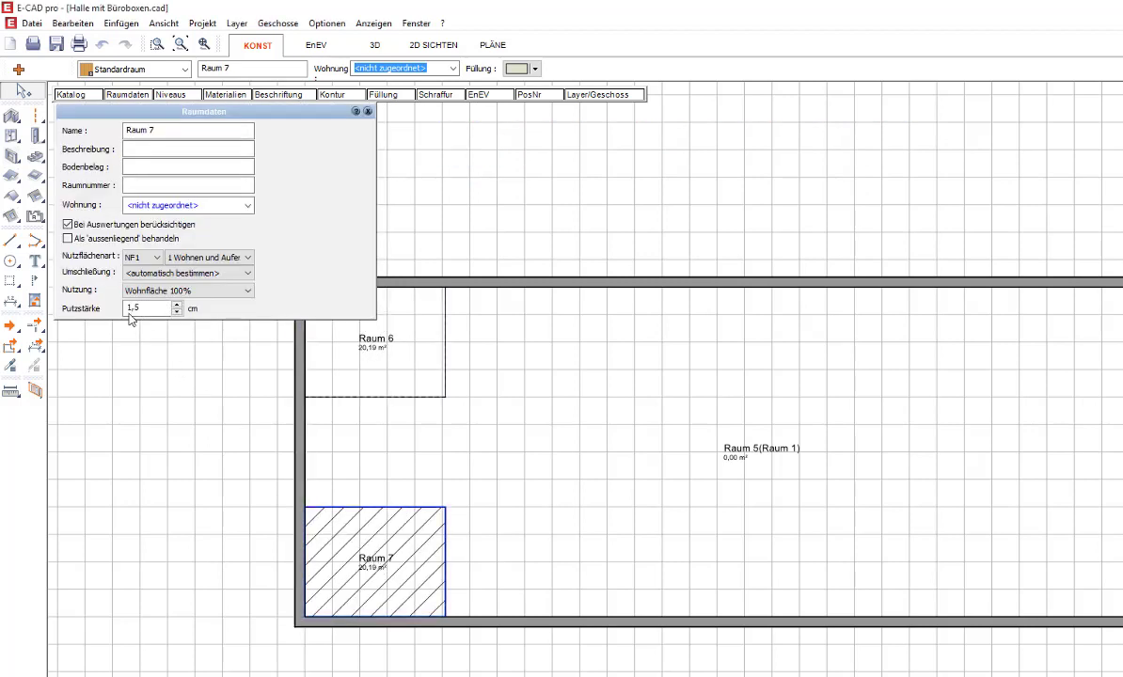
left_click(67, 225)
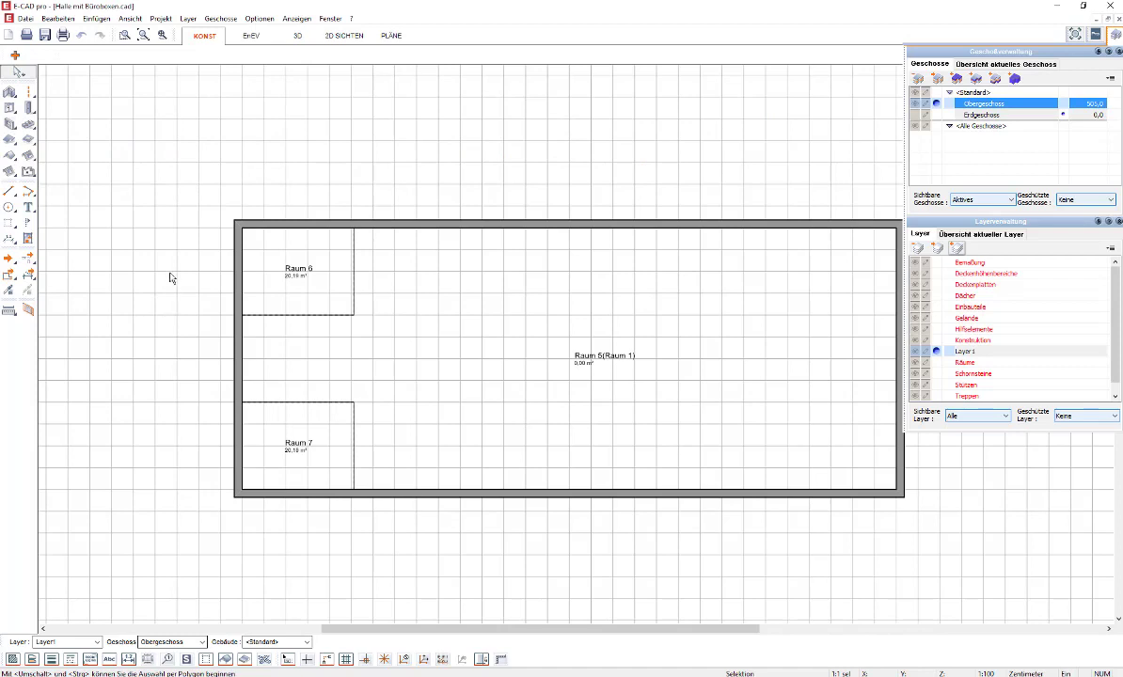
Step: In the EnEV view, assign the upper hall area Raum 5 to Zone 1
left_click(267, 39)
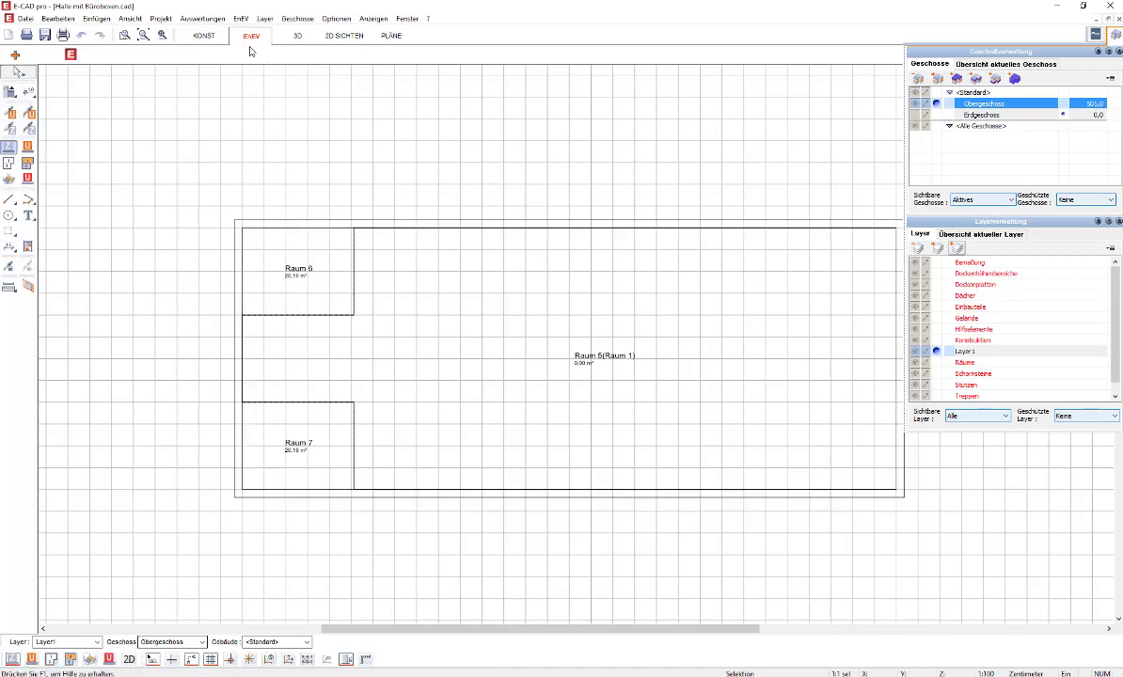
left_click(581, 363)
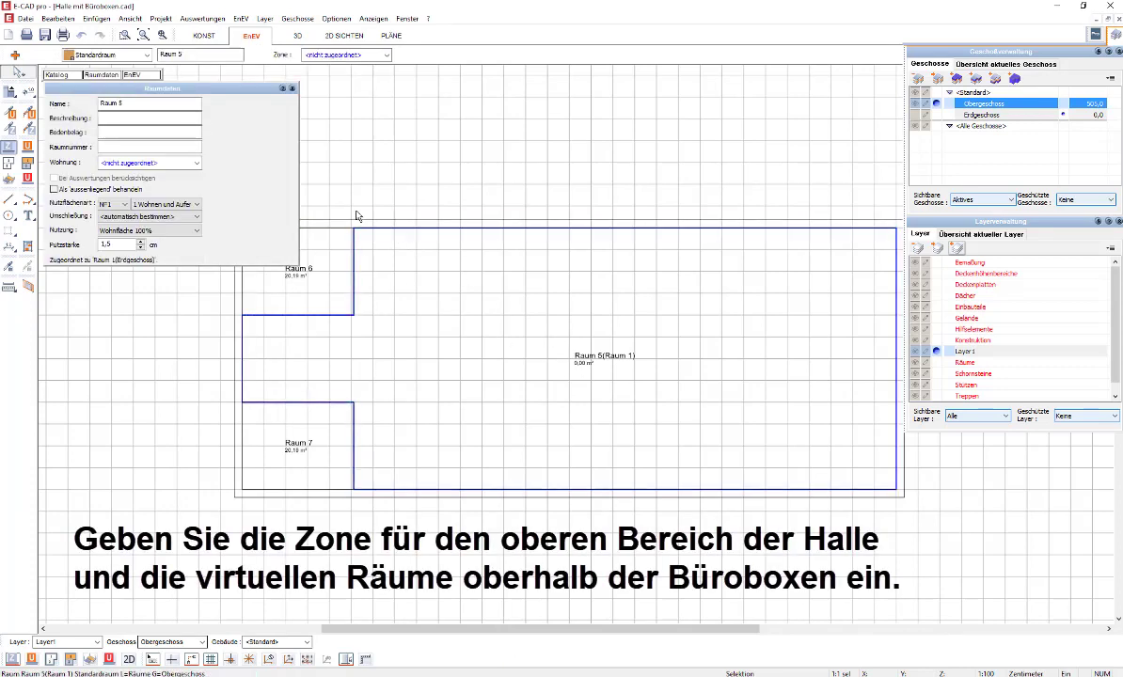
left_click(148, 78)
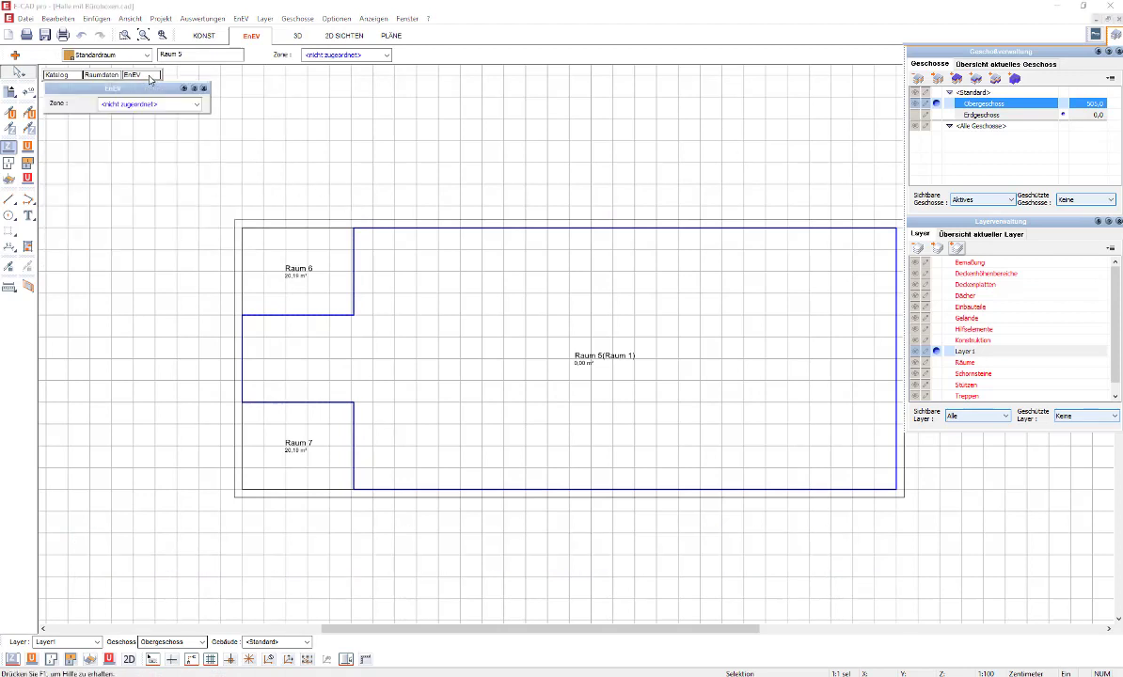
left_click(152, 105)
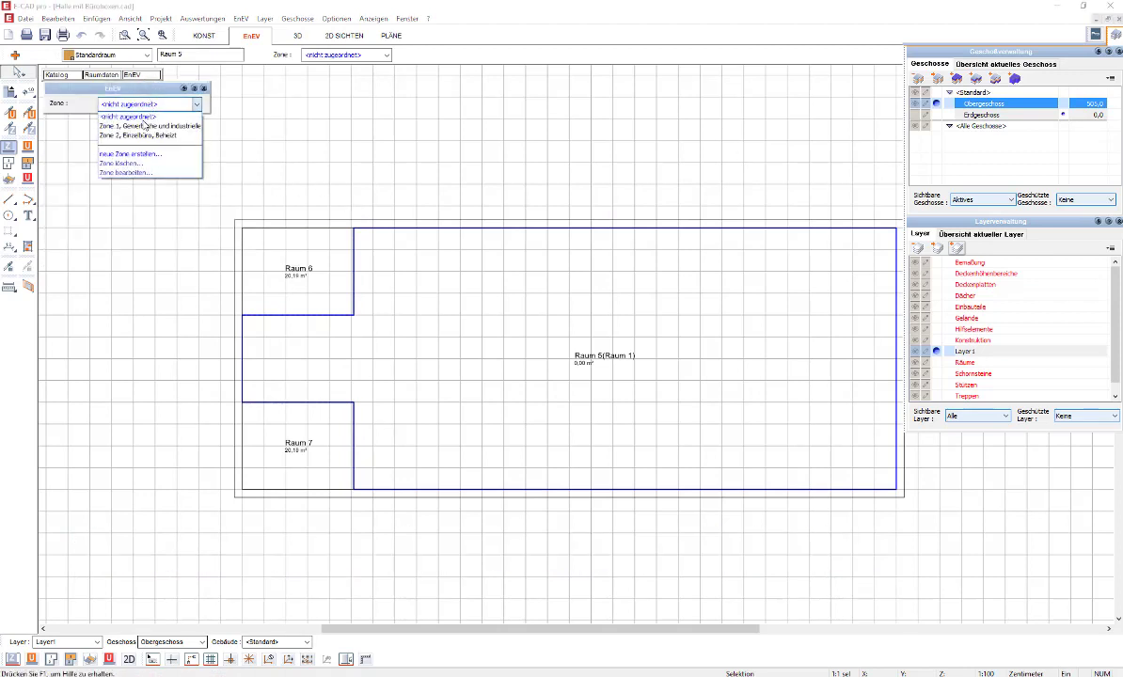
left_click(144, 127)
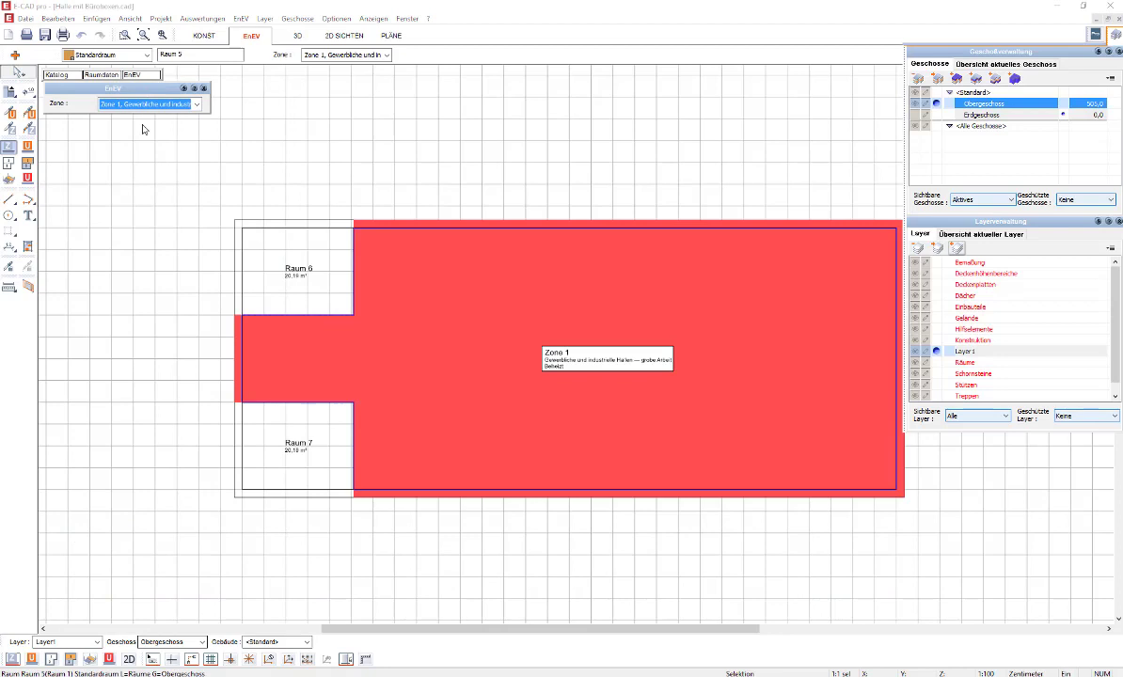
Step: Assign Raum 6 and Raum 7 to Zone 1 as well, then deselect
left_click(261, 253)
left_click(158, 104)
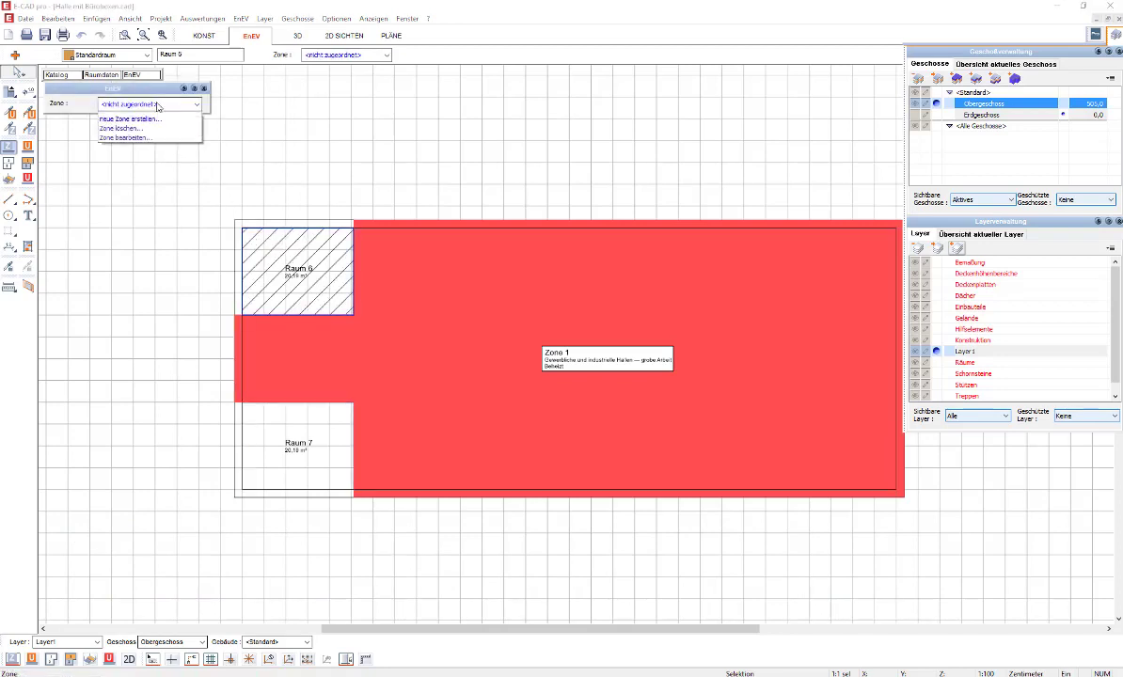
left_click(151, 121)
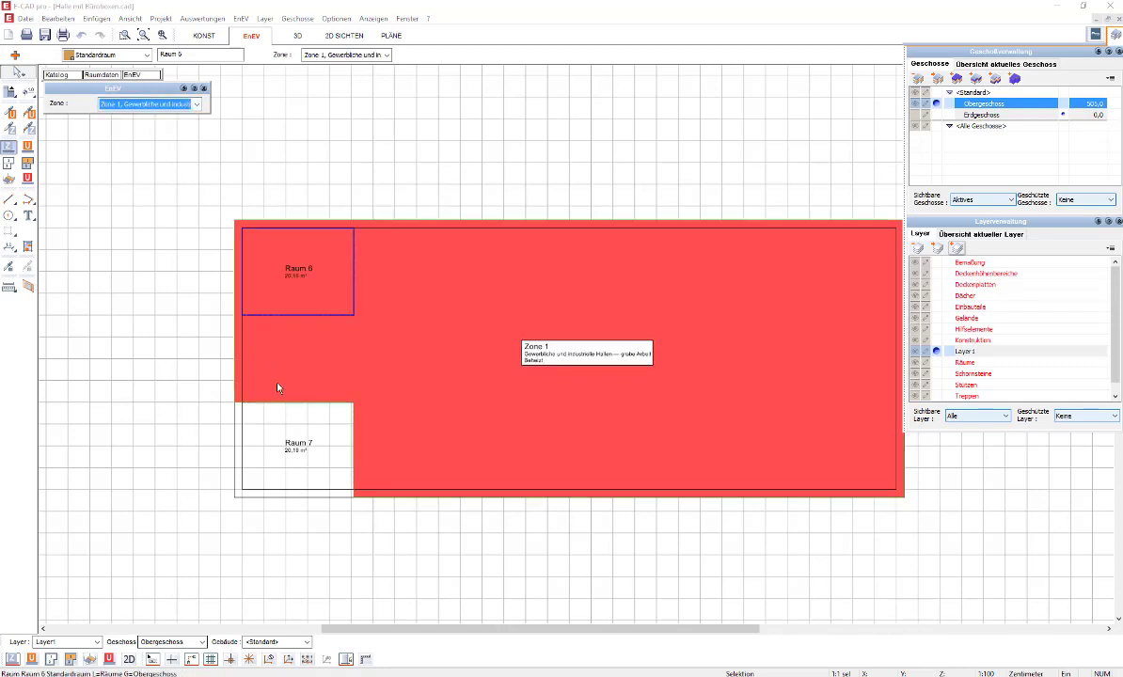
left_click(331, 432)
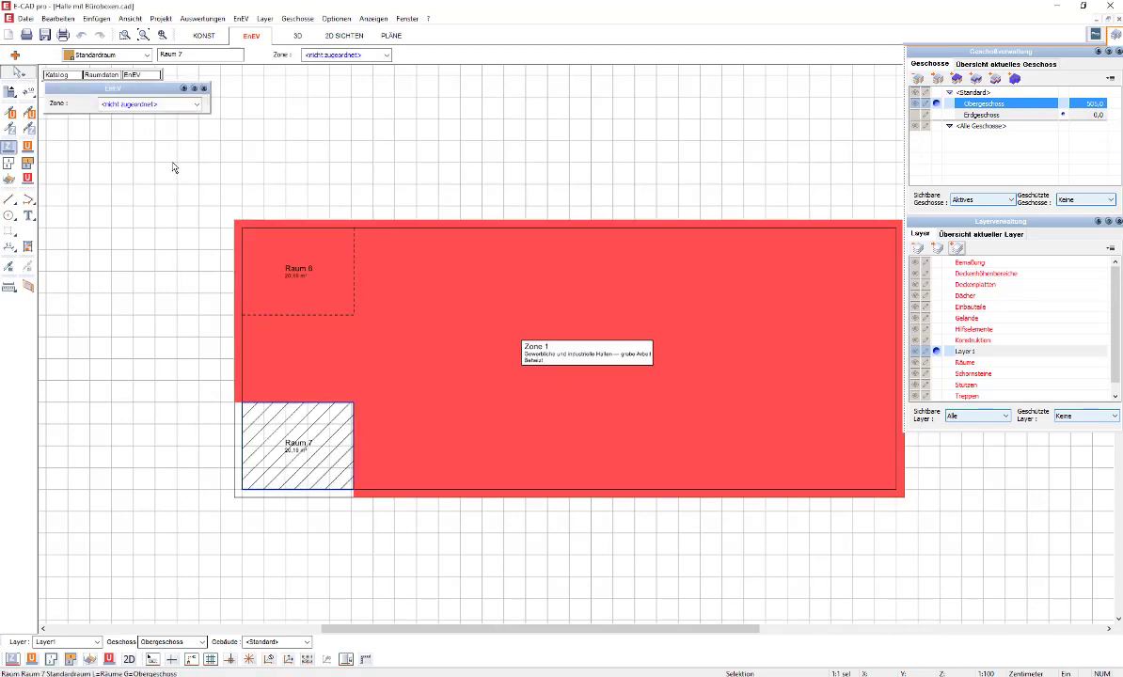
left_click(172, 105)
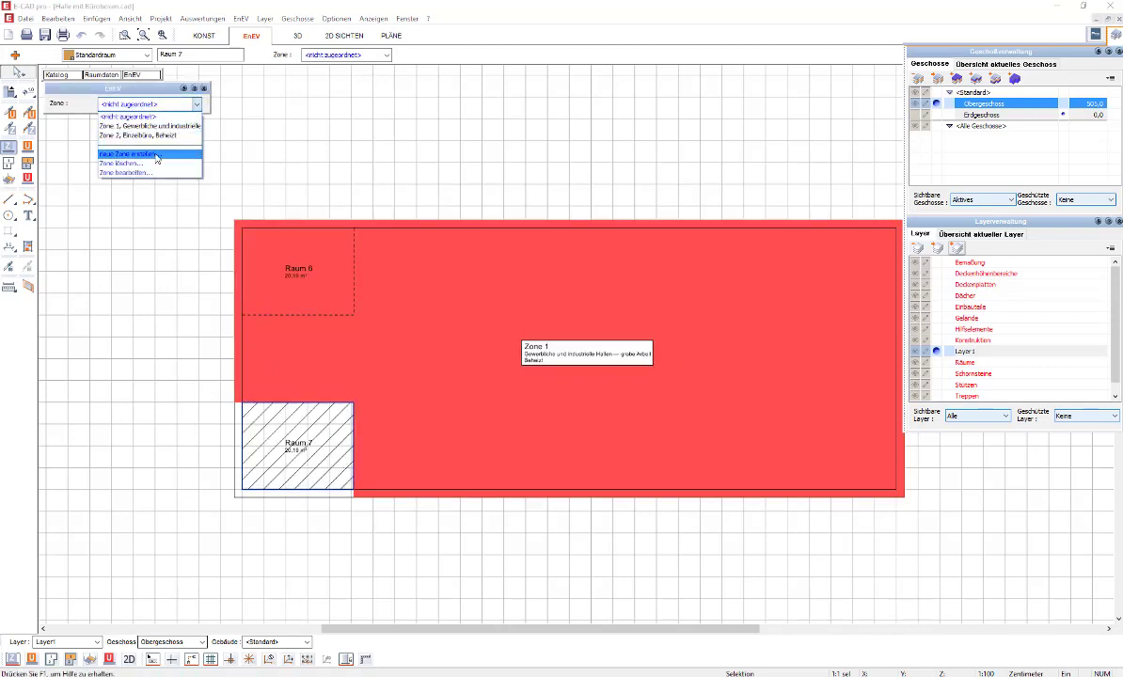
left_click(161, 128)
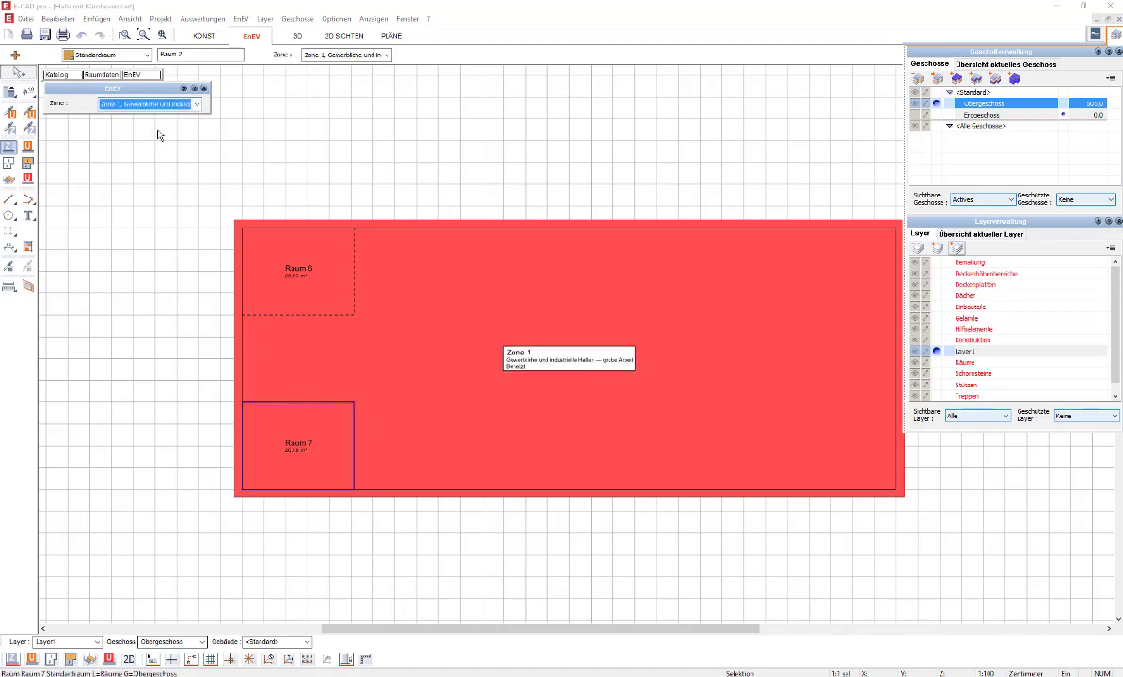
left_click(158, 156)
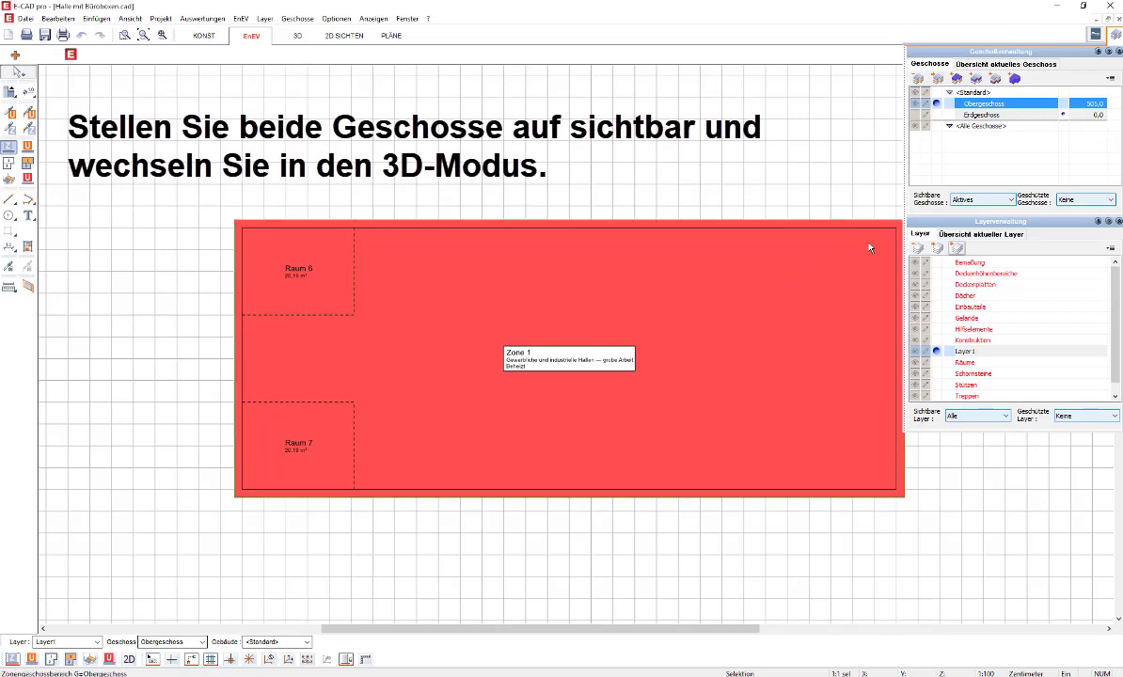
Step: Set 'Sichtbare Geschosse' to Alle and display the zoned hall in 3D
left_click(1010, 201)
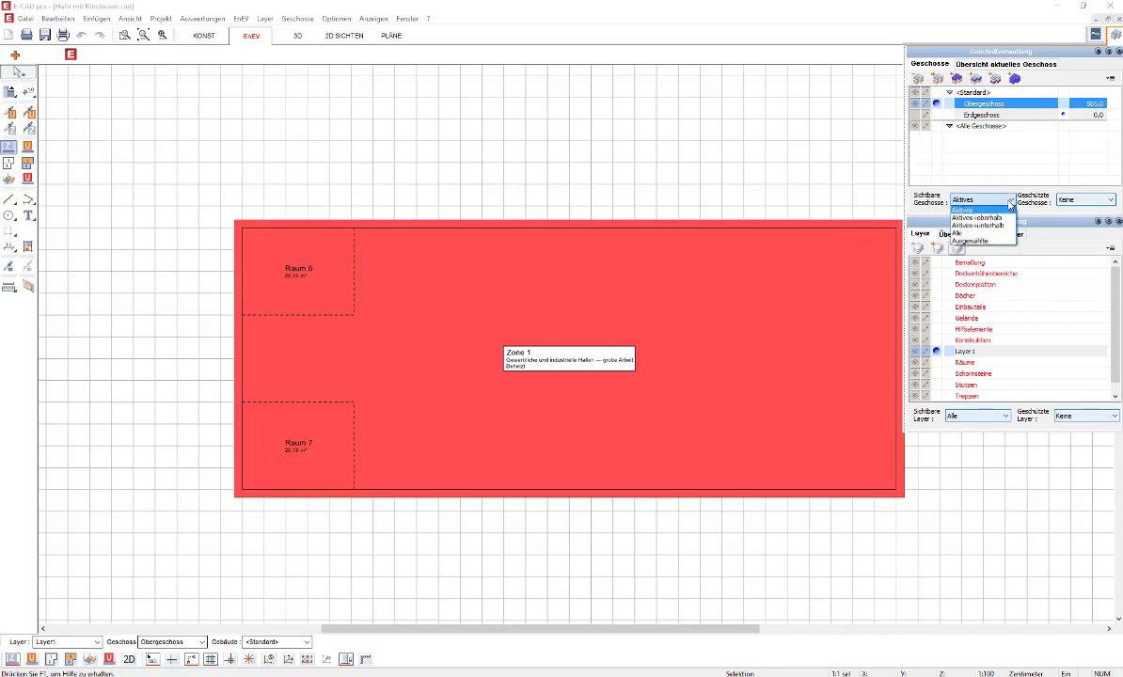
left_click(997, 232)
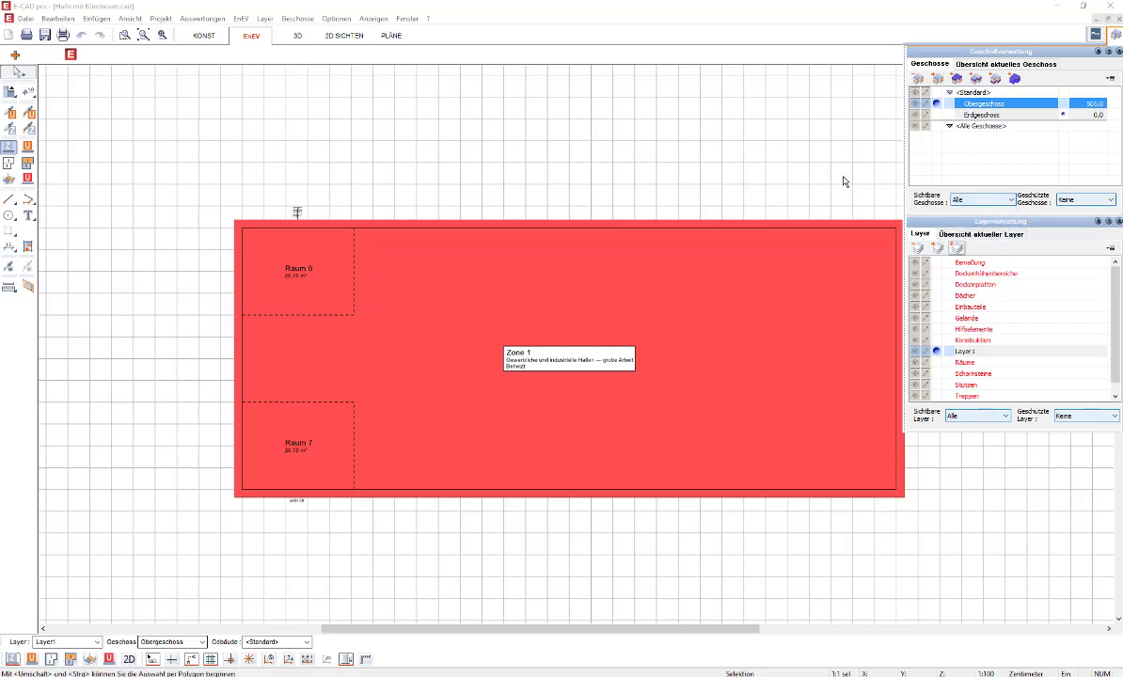
left_click(298, 34)
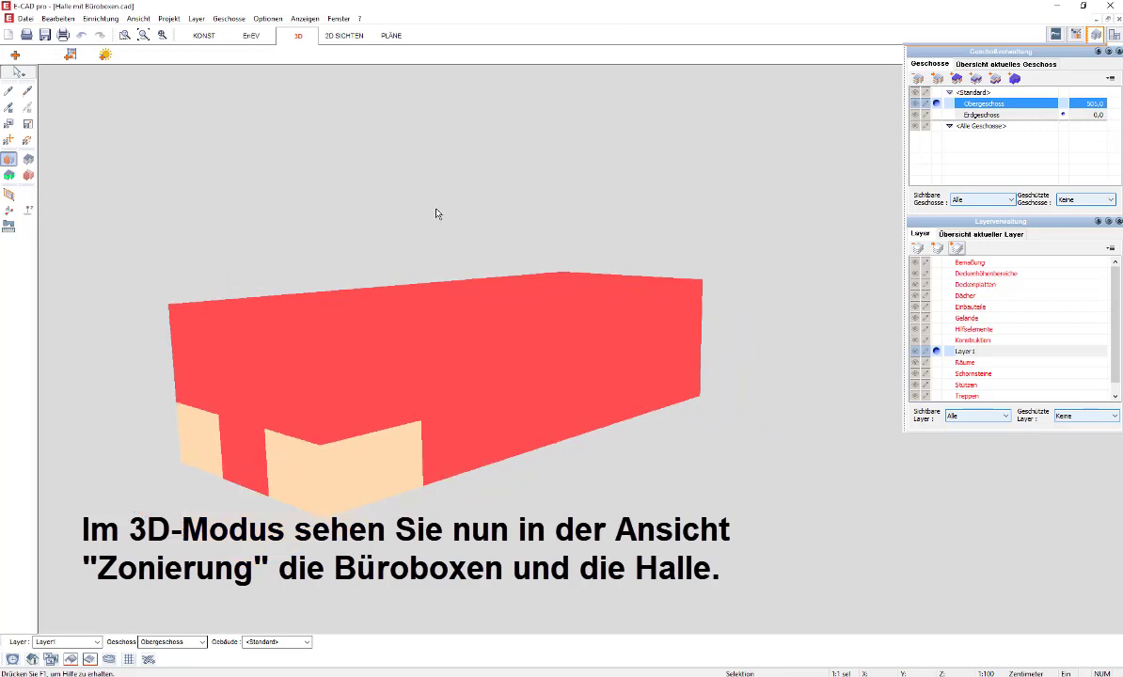
Step: Show the 3D model with real materials and orbit it to another angle
left_click(29, 159)
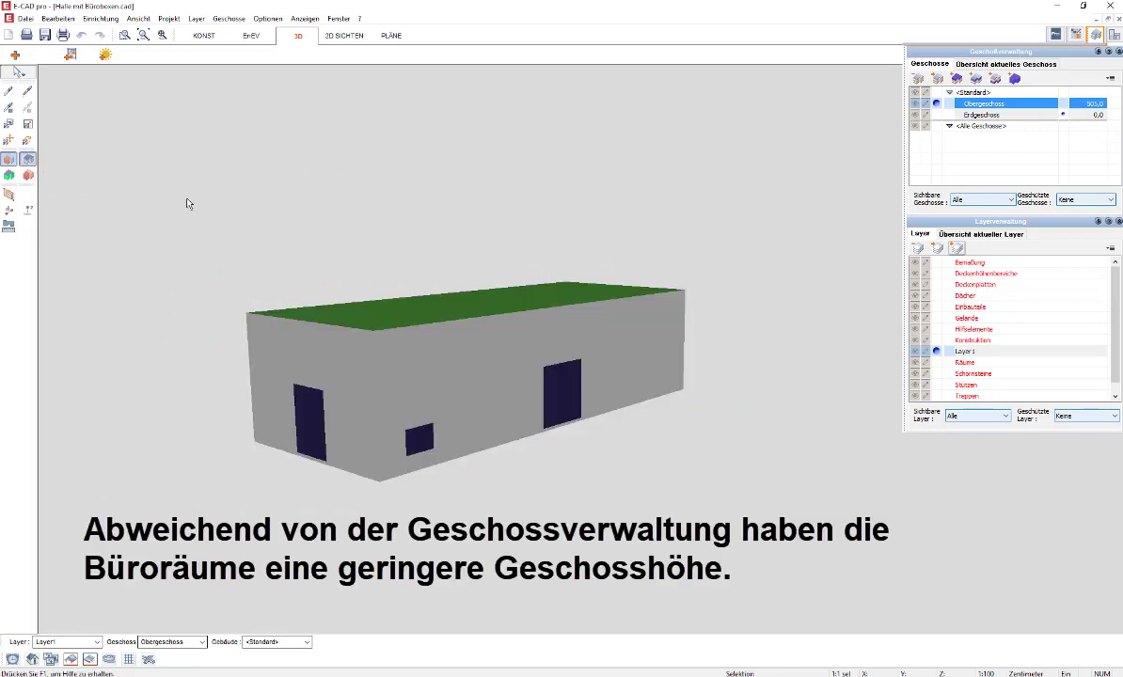
mouse_move(188, 203)
middle_mouse_down()
mouse_move(102, 202)
mouse_move(170, 206)
middle_mouse_up()
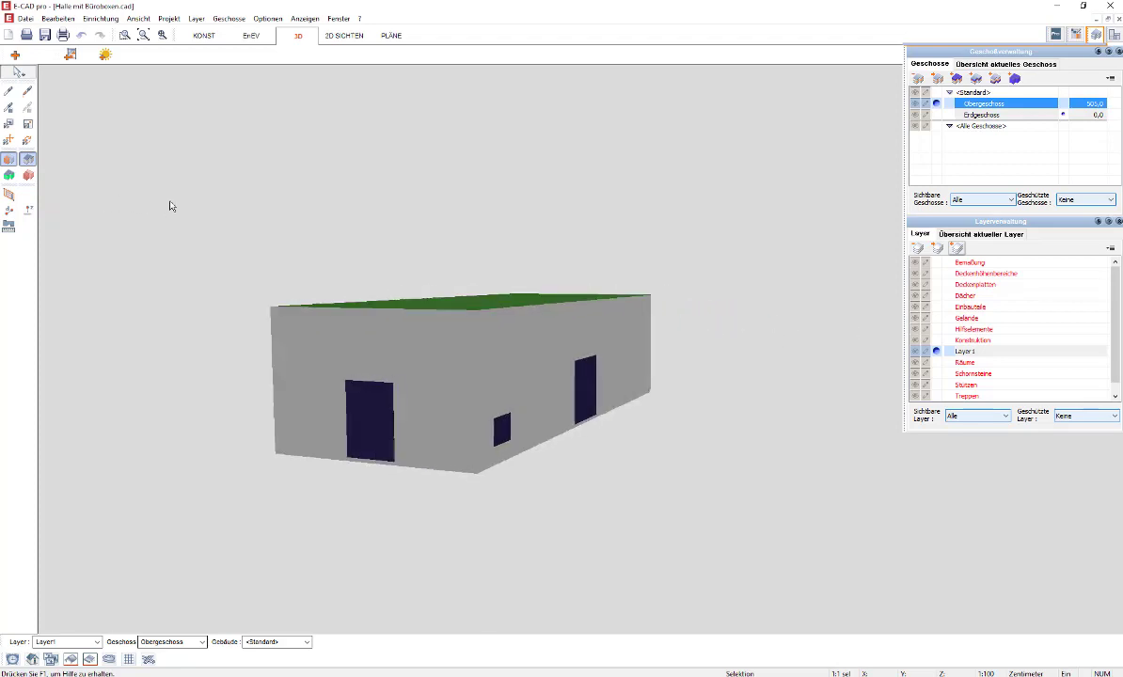